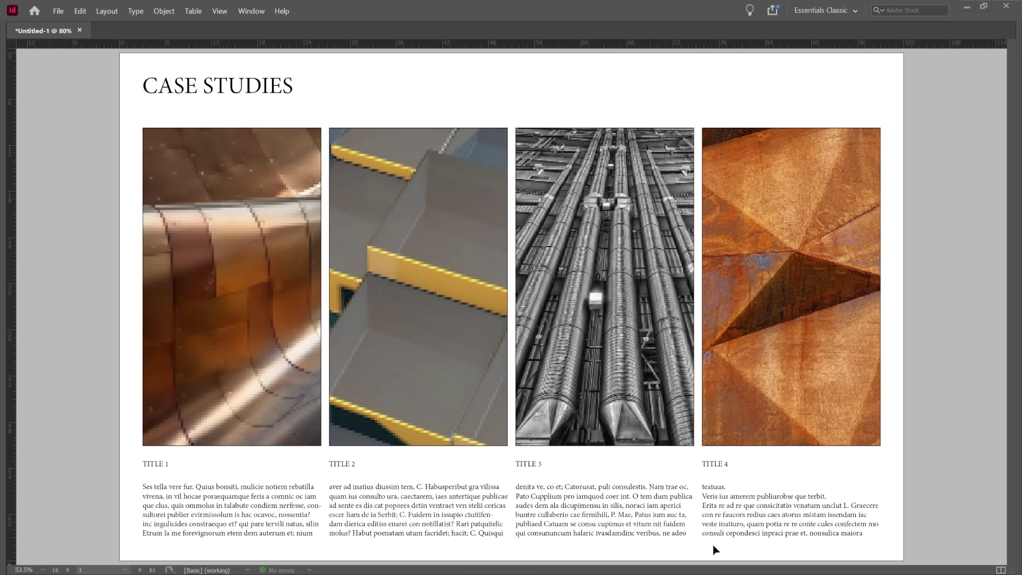
Scroll to page 2 and restore the panels in Normal screen mode to show margins and guides.
scroll(938, 465, "down", 10)
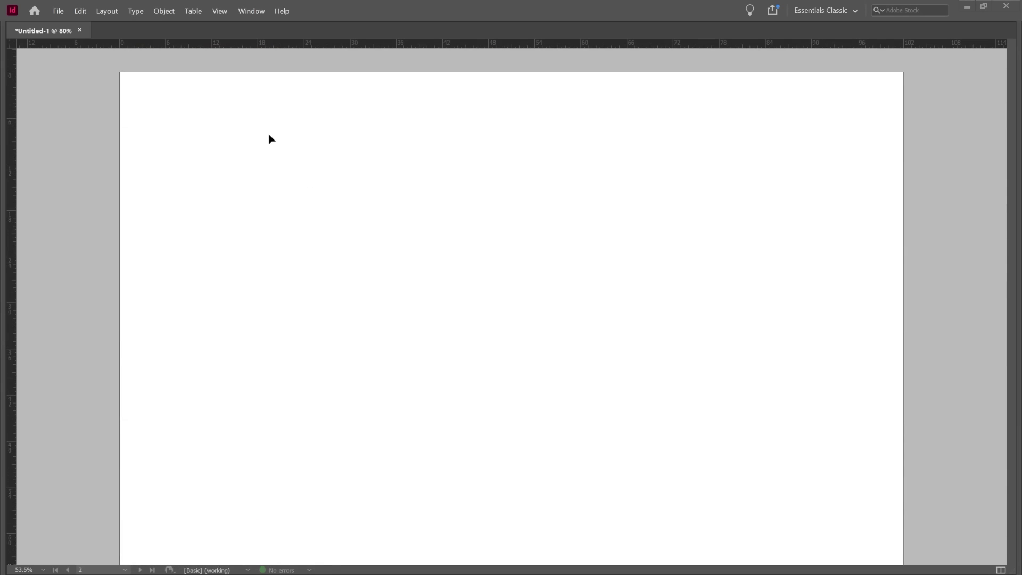
scroll(269, 140, "down", 1)
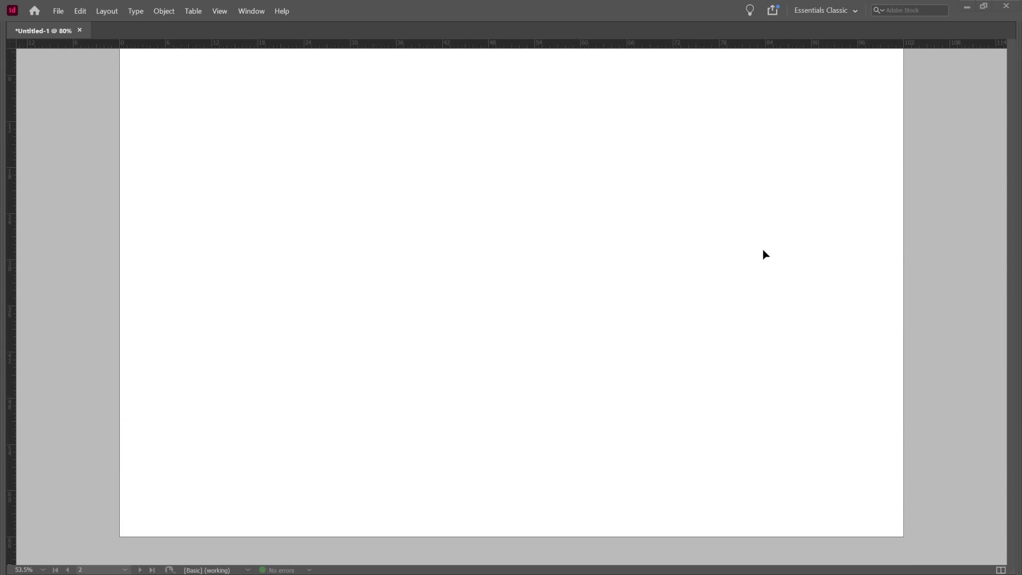
key("Tab")
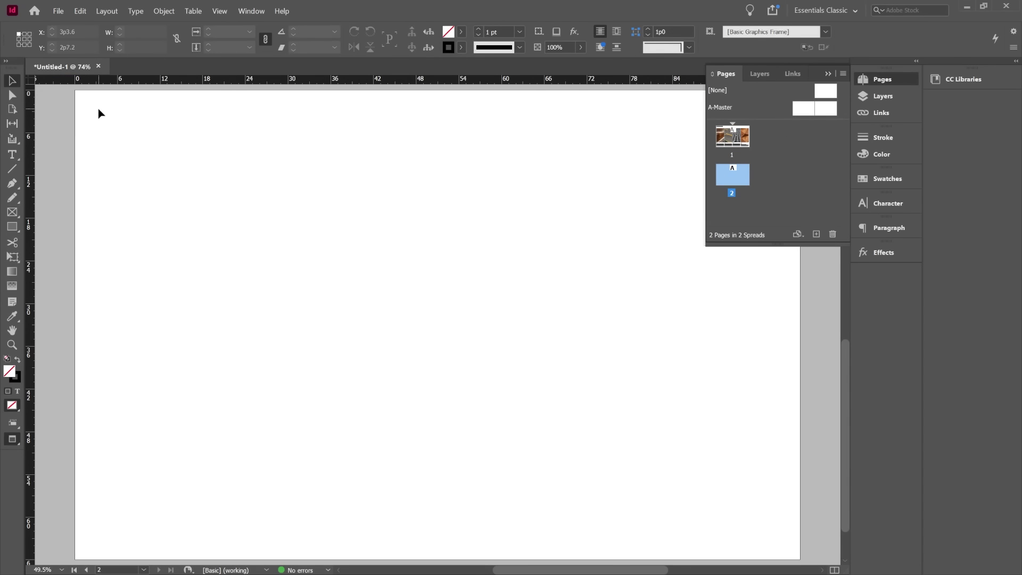
key("w")
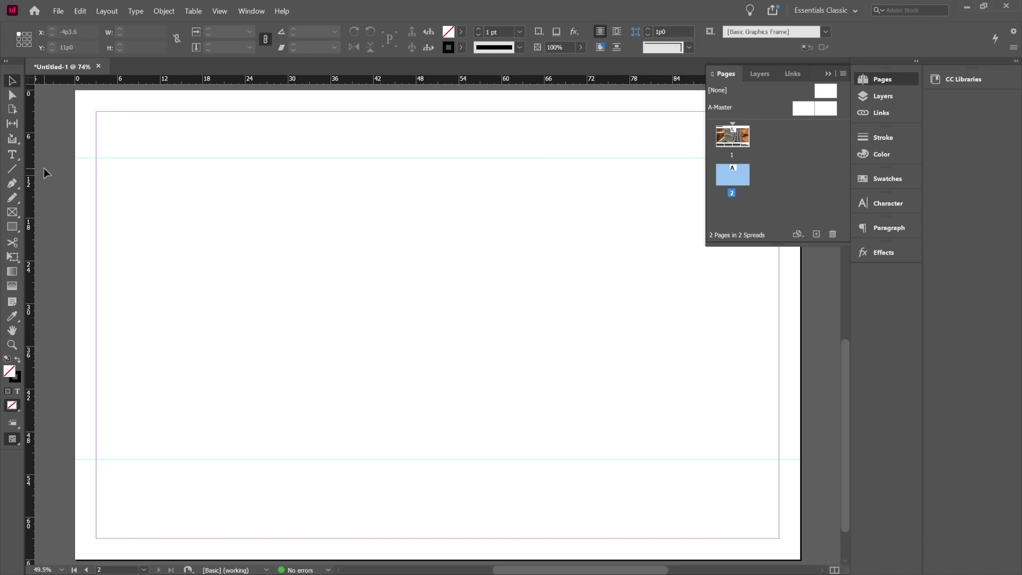
Draw four equal column frames across the margins between the two guides, filled black with no stroke.
left_click(11, 226)
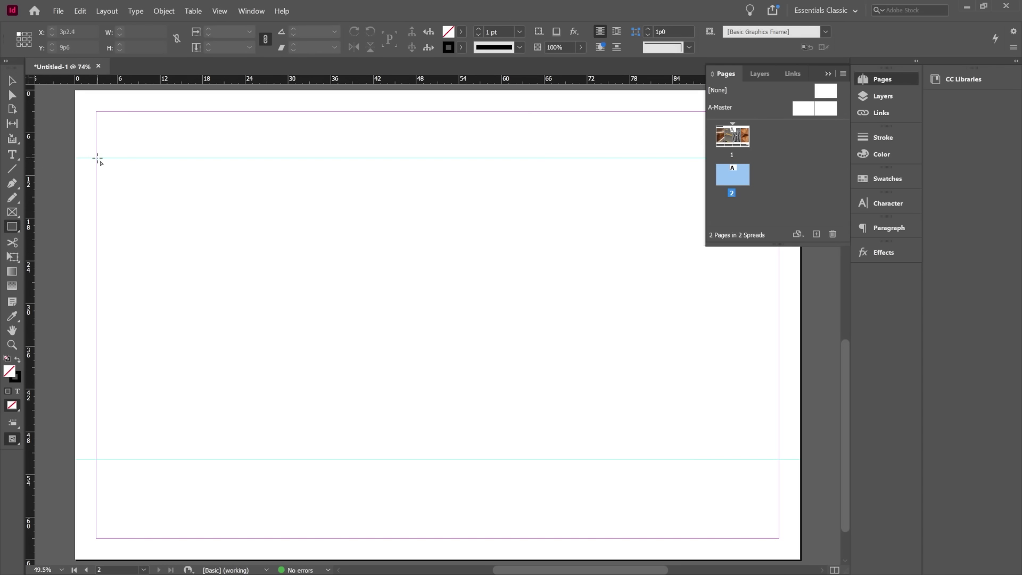
left_click_drag(97, 157, 593, 441)
key("Right")
key("Right")
key("Up")
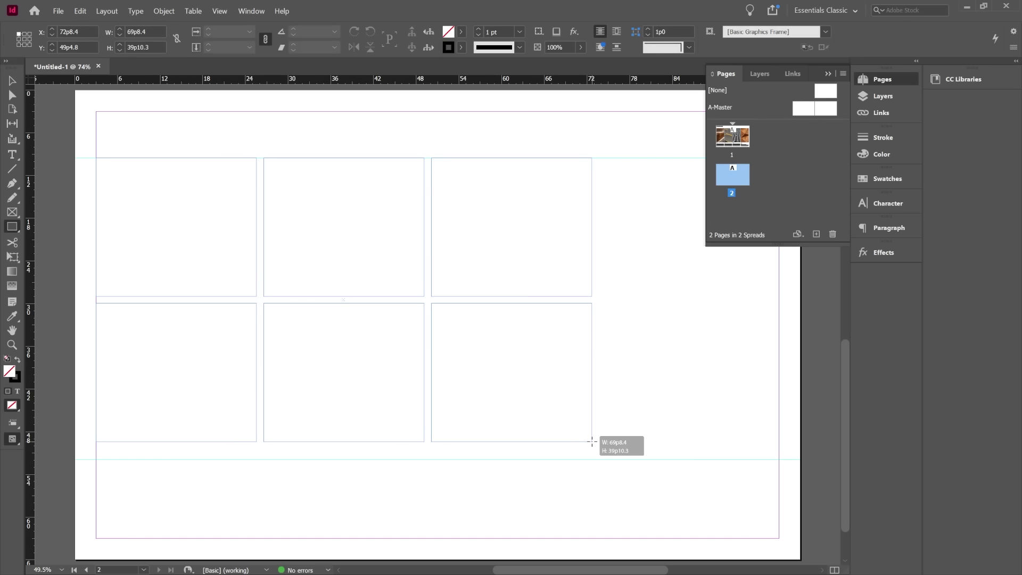
key("Down")
left_click_drag(592, 442, 779, 461)
key("Right")
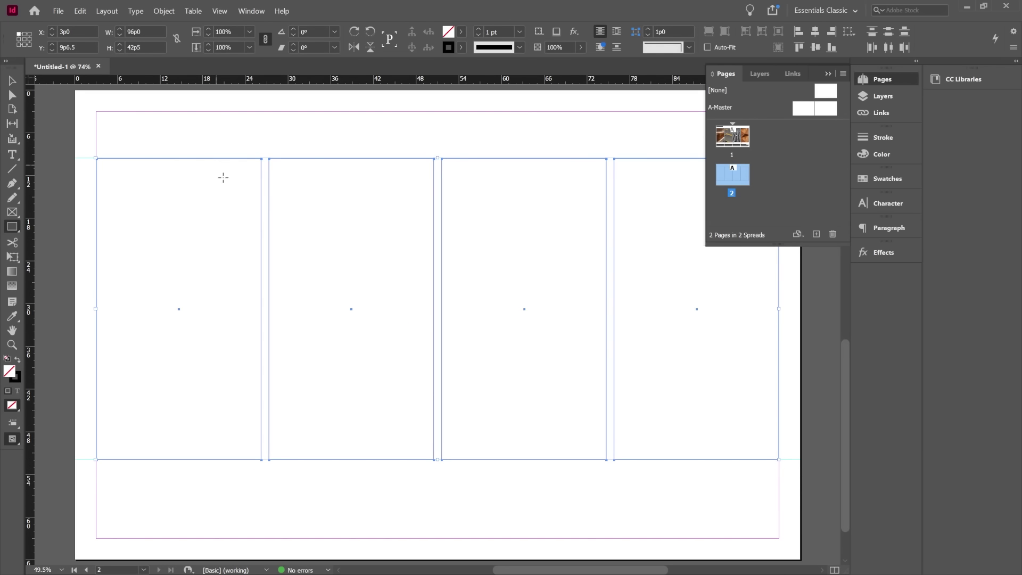
left_click(18, 361)
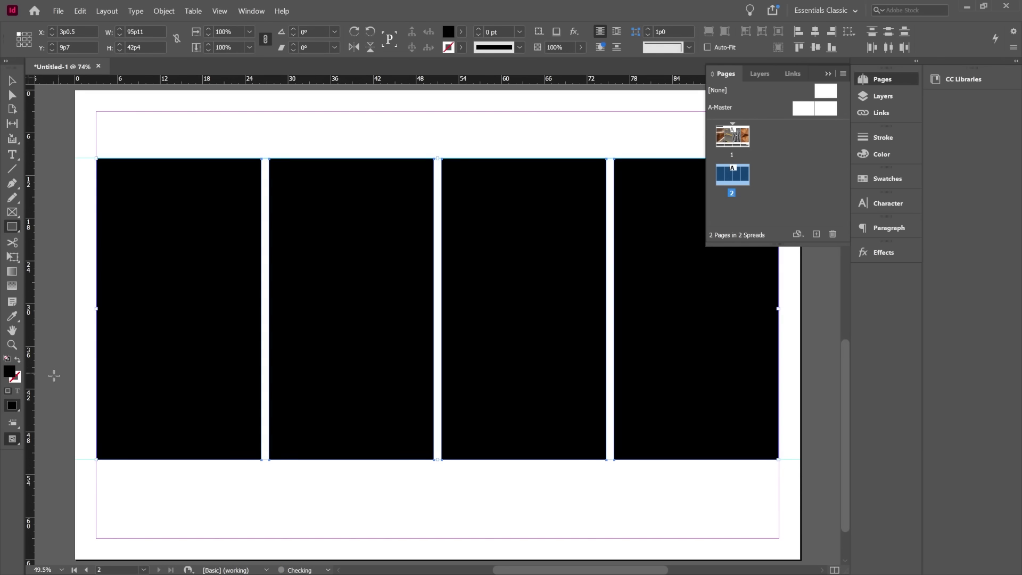
Place the copper, cubes, pipes and rust photos into the four column frames.
key("v")
left_click(76, 331)
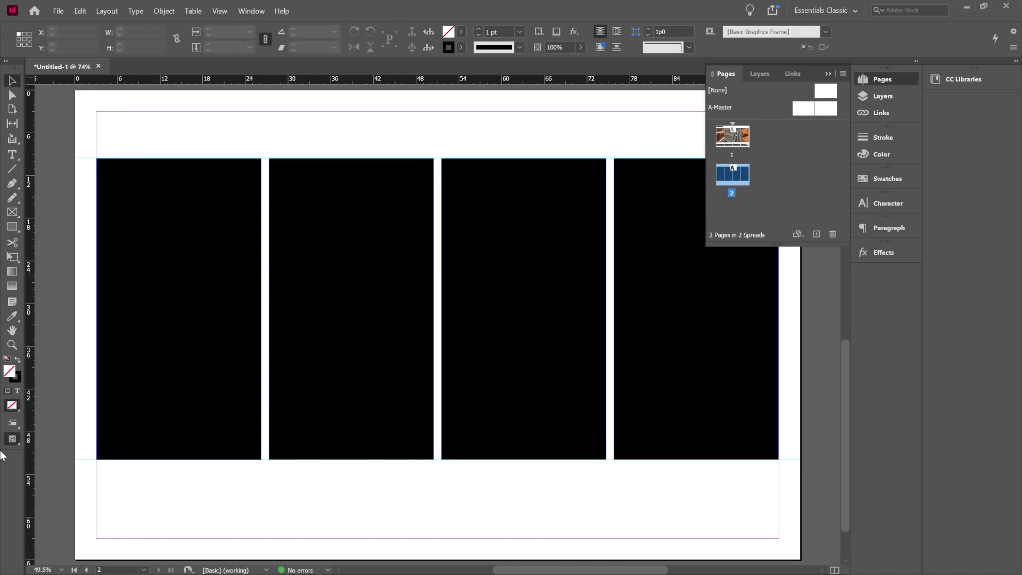
left_click(137, 253)
key("ctrl+d")
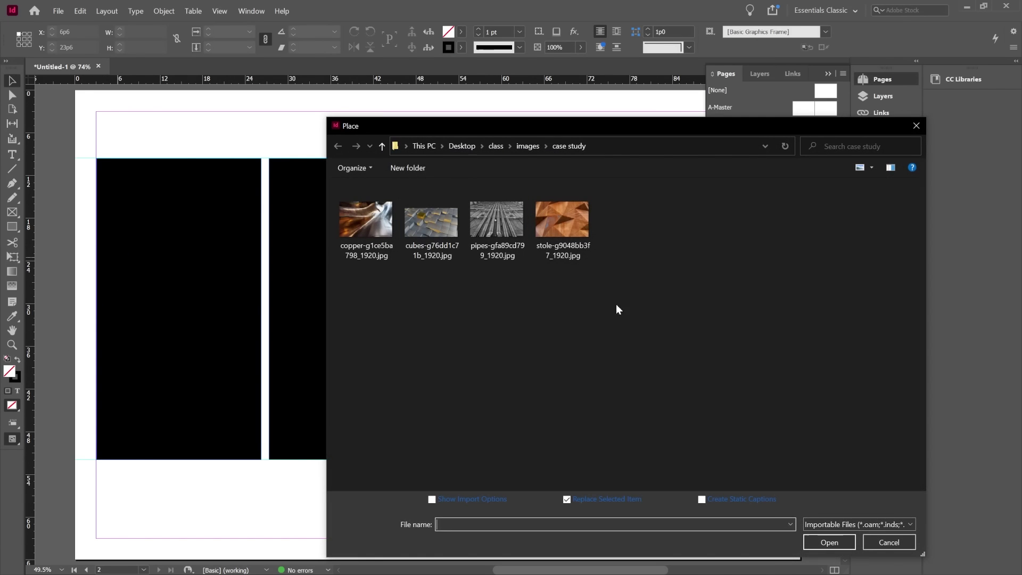
left_click_drag(648, 318, 336, 182)
left_click(845, 541)
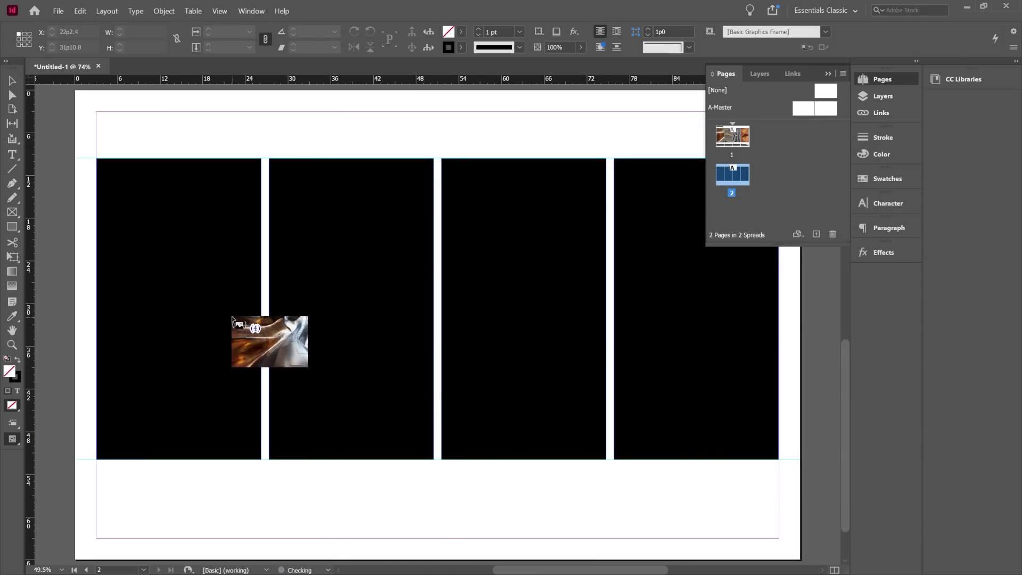
left_click(235, 314)
left_click(372, 287)
left_click(526, 311)
left_click(692, 309)
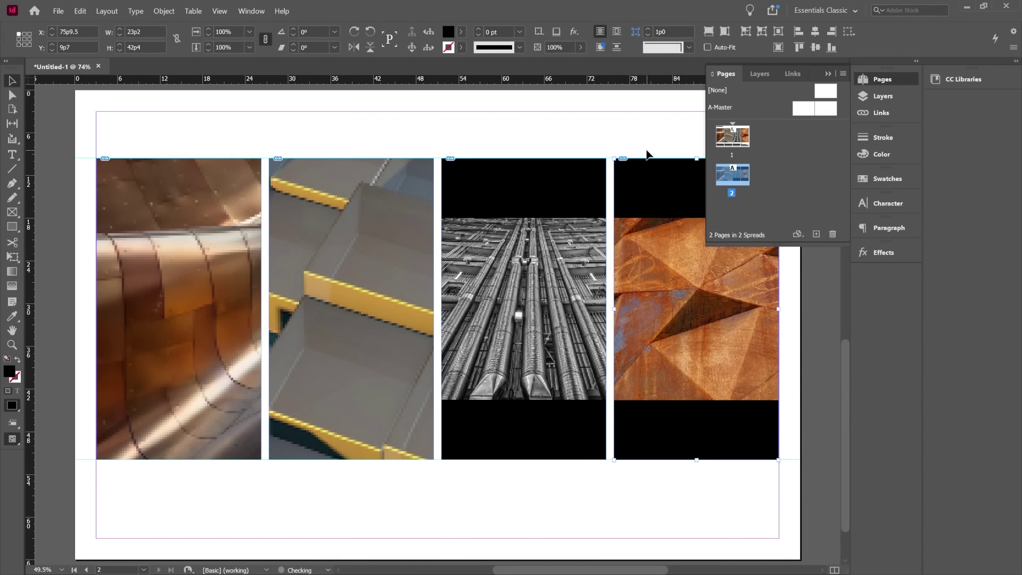
Group the four image frames and set them to Fill Frame Proportionally.
left_click_drag(641, 144, 498, 245)
right_click(502, 246)
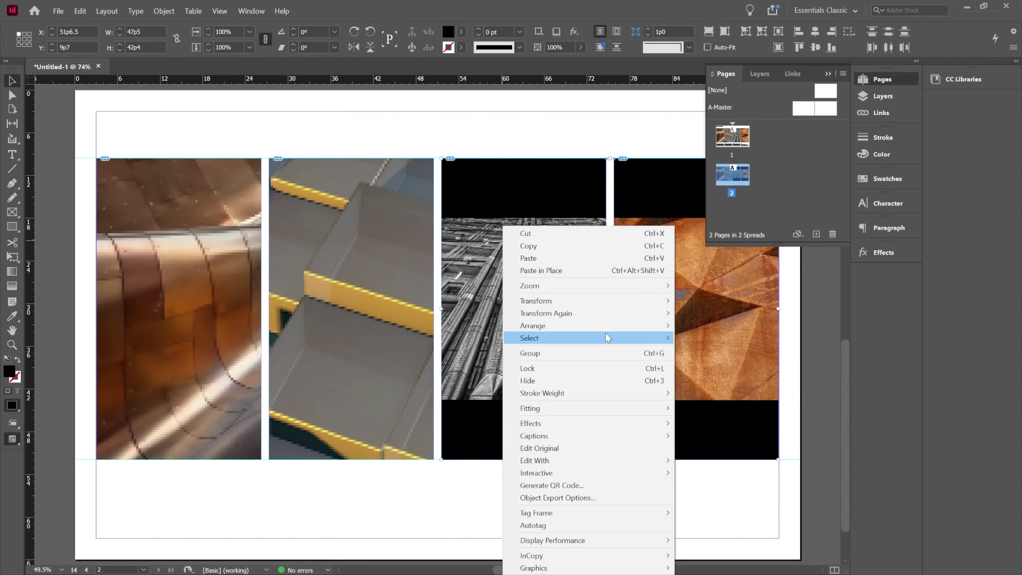
left_click(606, 354)
left_click(502, 133)
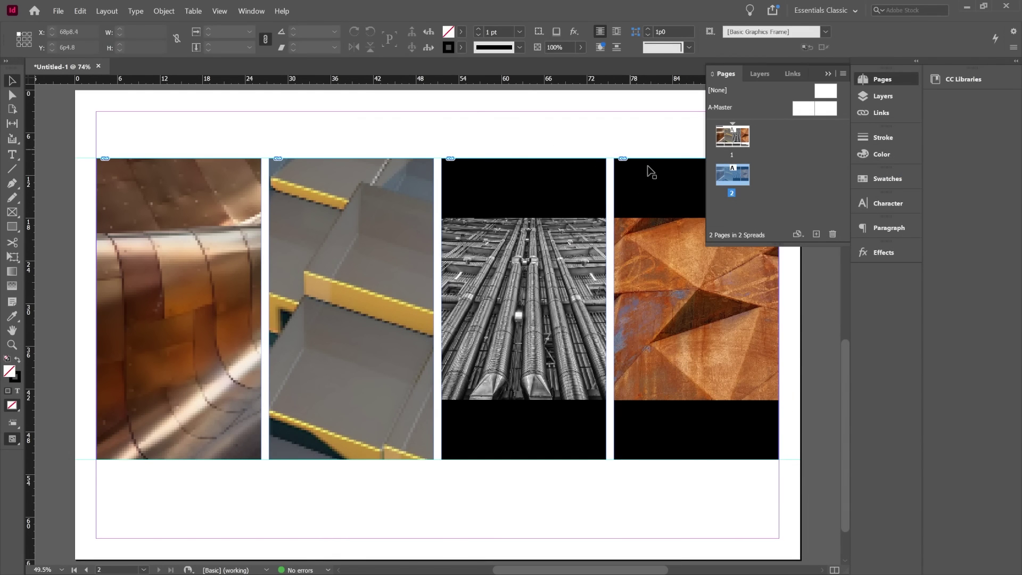
right_click(530, 283)
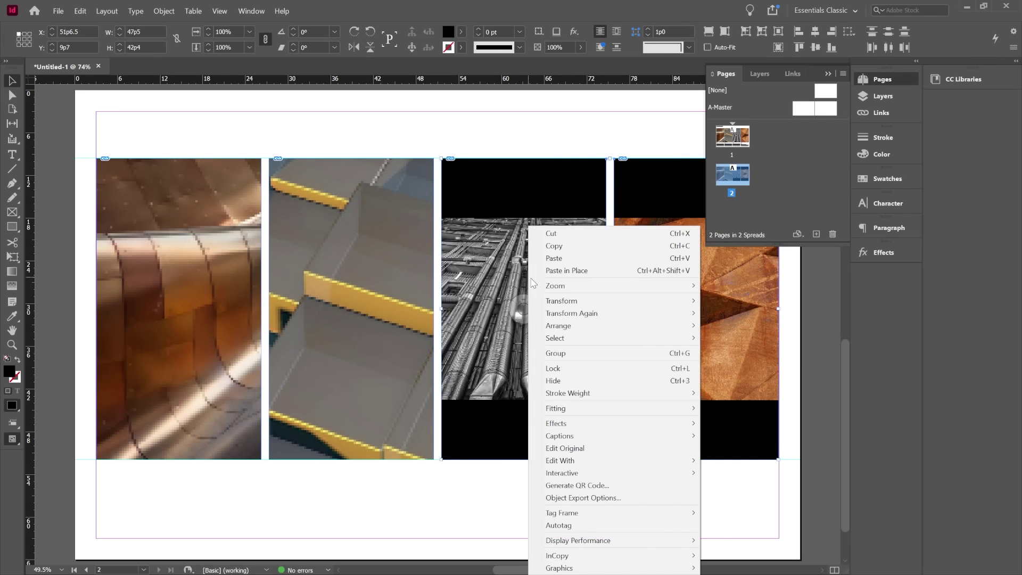
mouse_move(647, 409)
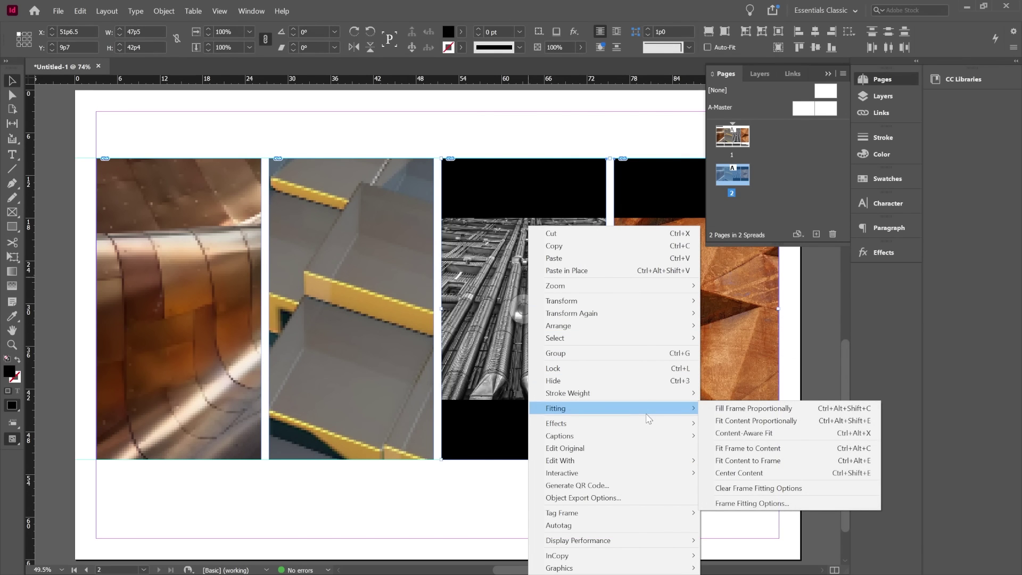
left_click(765, 411)
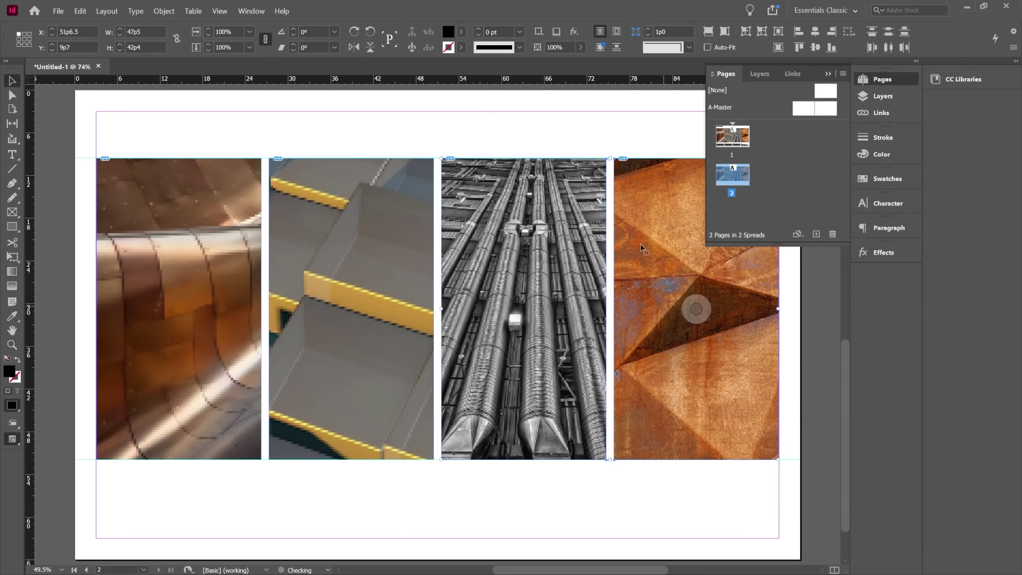
left_click(568, 133)
Delete the image group and redraw the four photos as equal column frames across the margins.
left_click(179, 275)
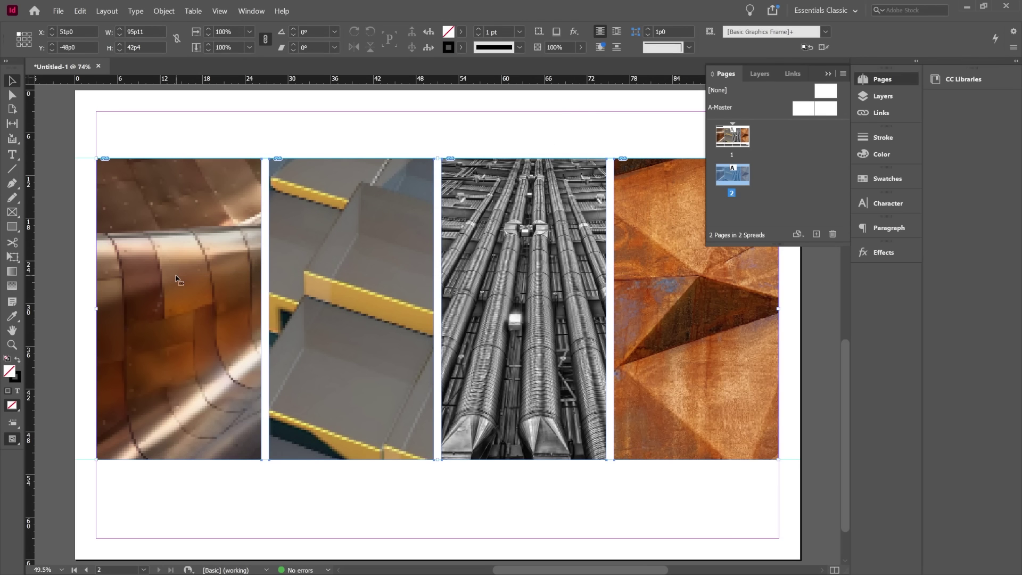
key("Delete")
key("ctrl+d")
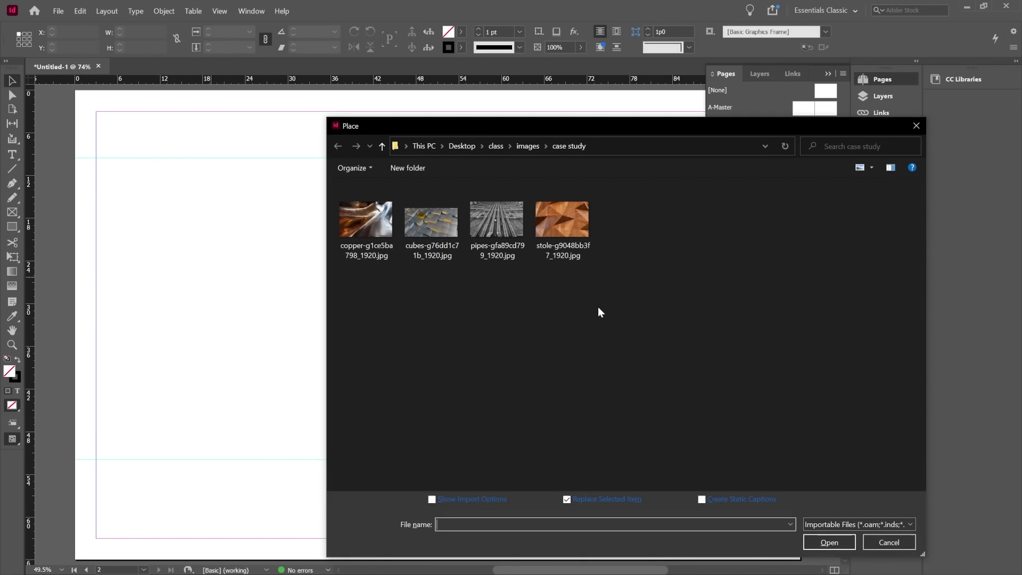
left_click_drag(599, 307, 355, 213)
left_click(830, 542)
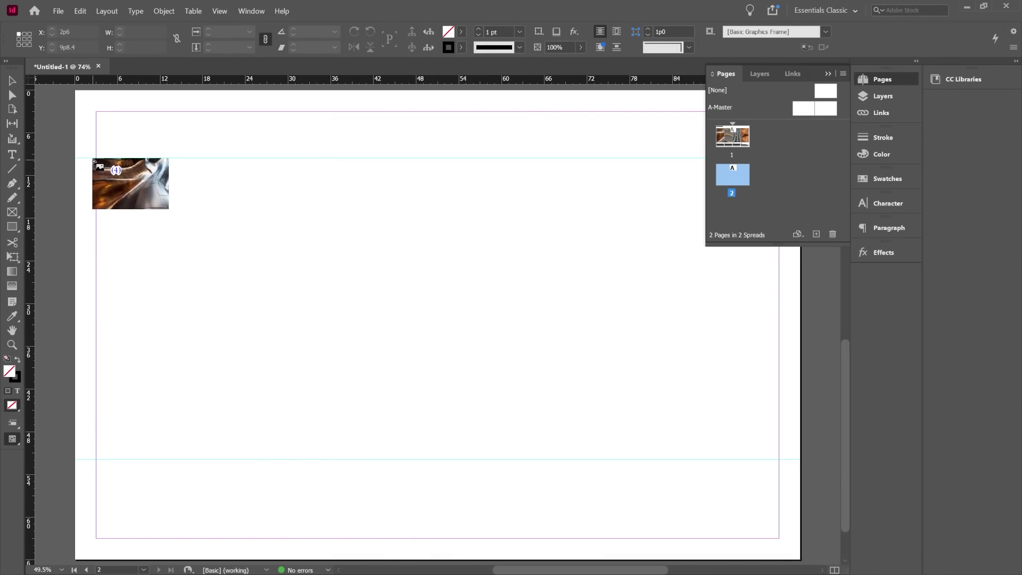
left_click_drag(96, 158, 779, 460)
key("Right")
key("Right")
key("Right")
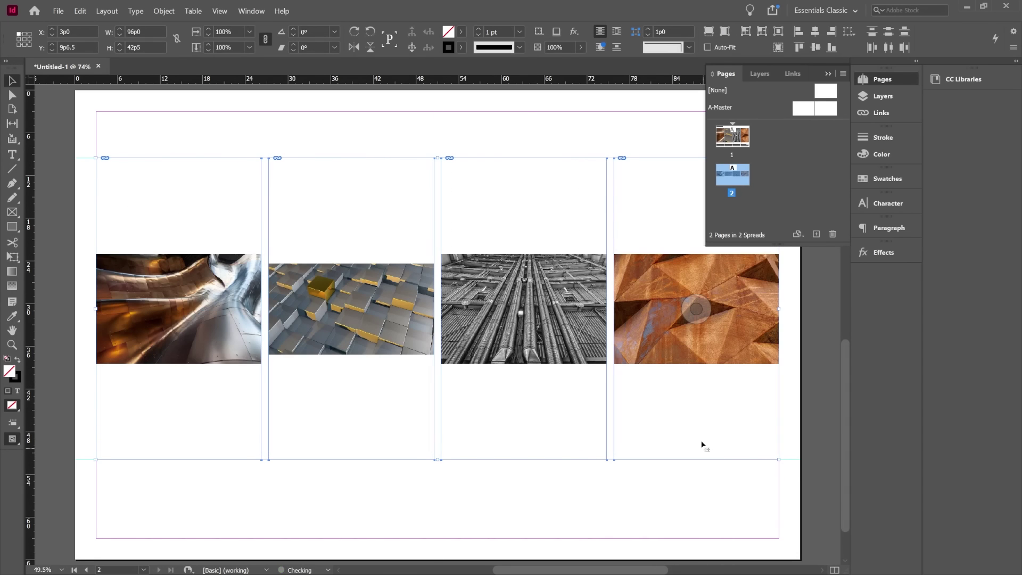
Make all four images fill their frames and shift the copper image right within its frame.
right_click(568, 239)
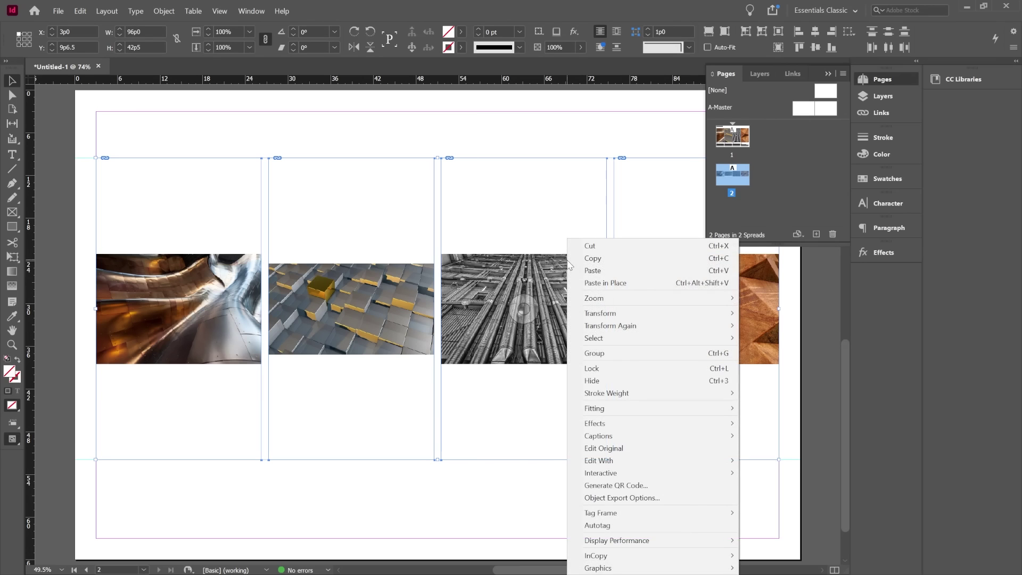
mouse_move(650, 408)
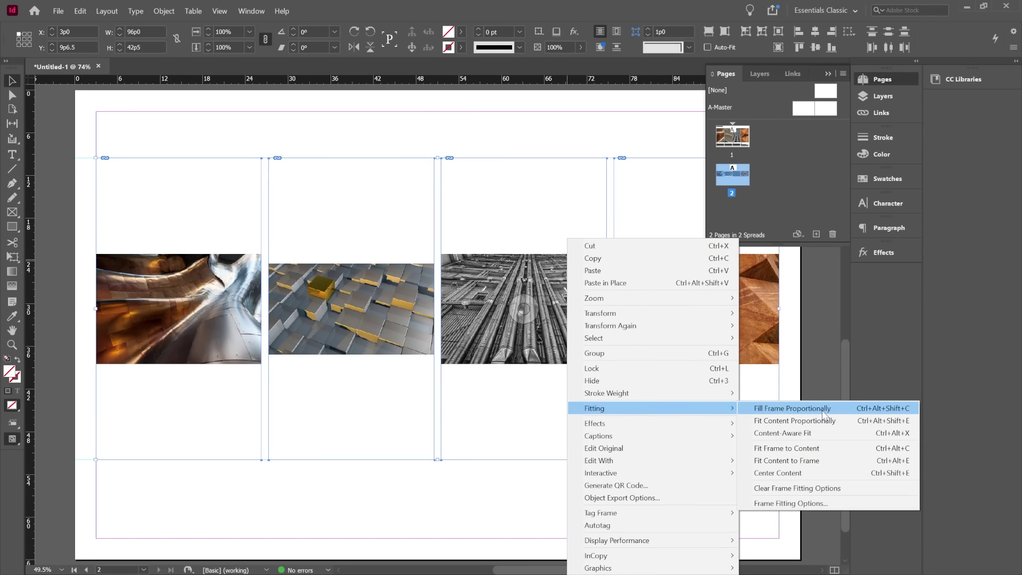
left_click(824, 413)
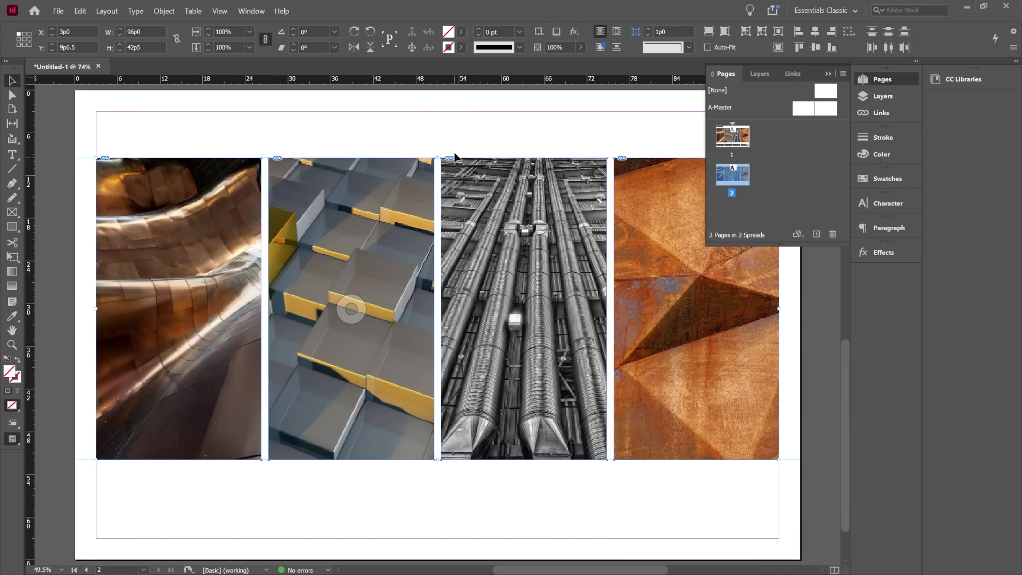
key("a")
left_click(193, 213)
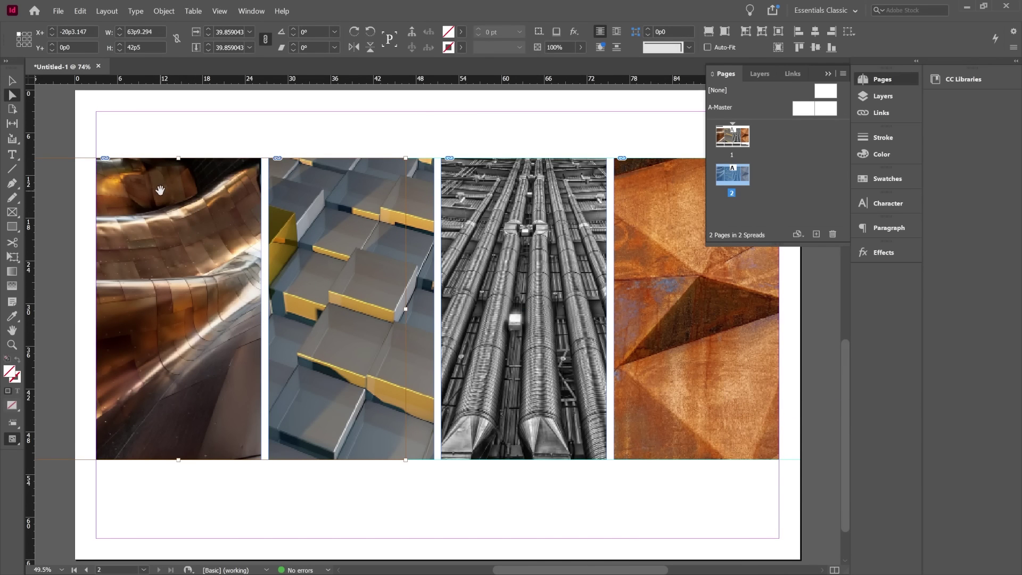
left_click_drag(160, 190, 198, 190)
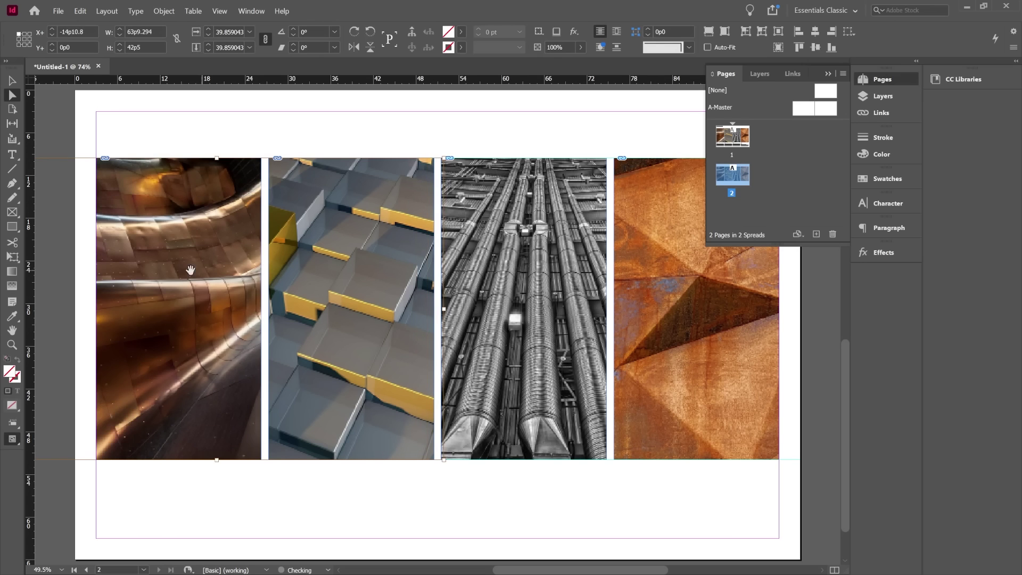
left_click(198, 131)
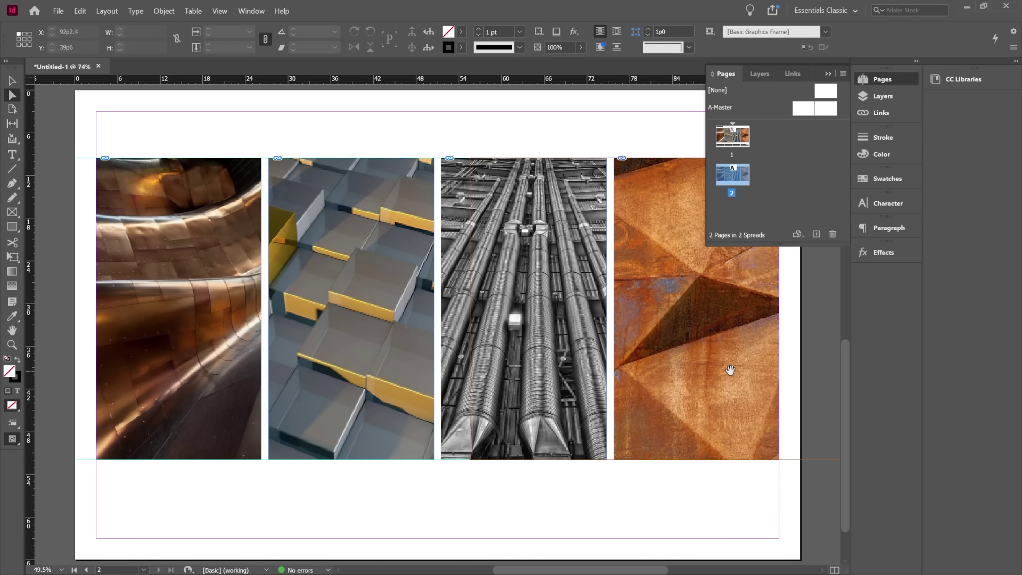
Set text to 14 pt centred and draw a caption frame beneath the copper photo.
key("t")
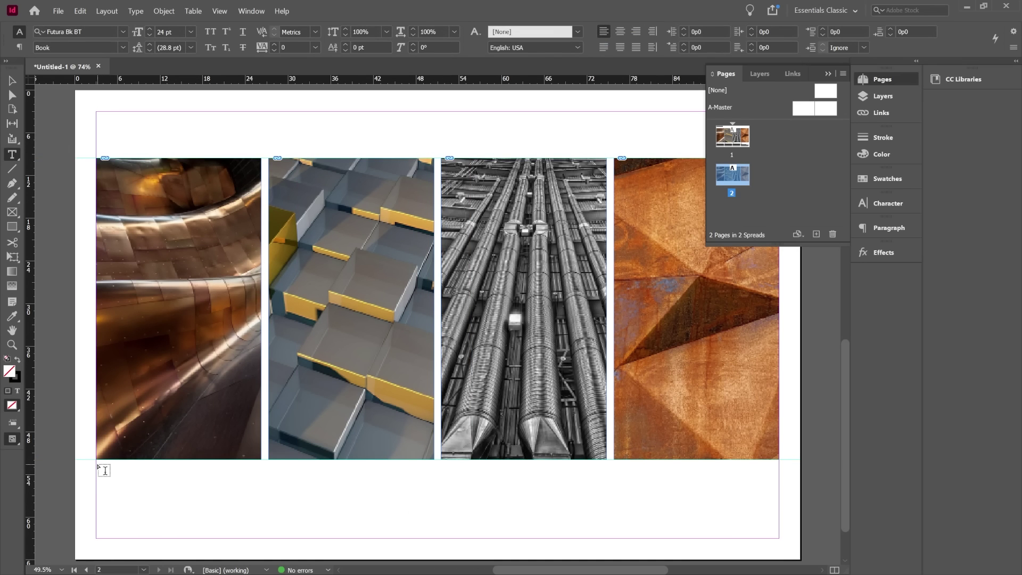
left_click(897, 208)
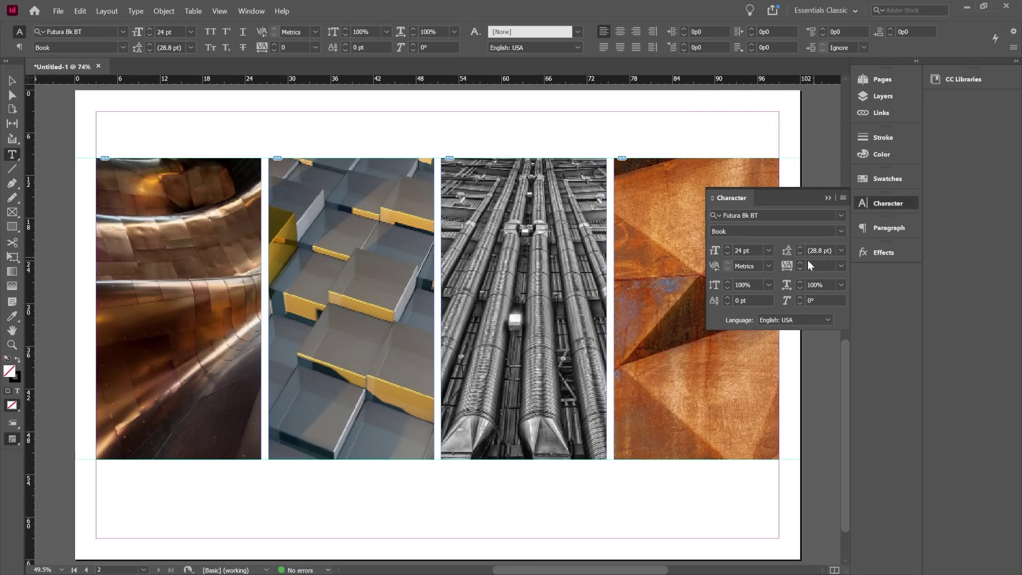
left_click(769, 250)
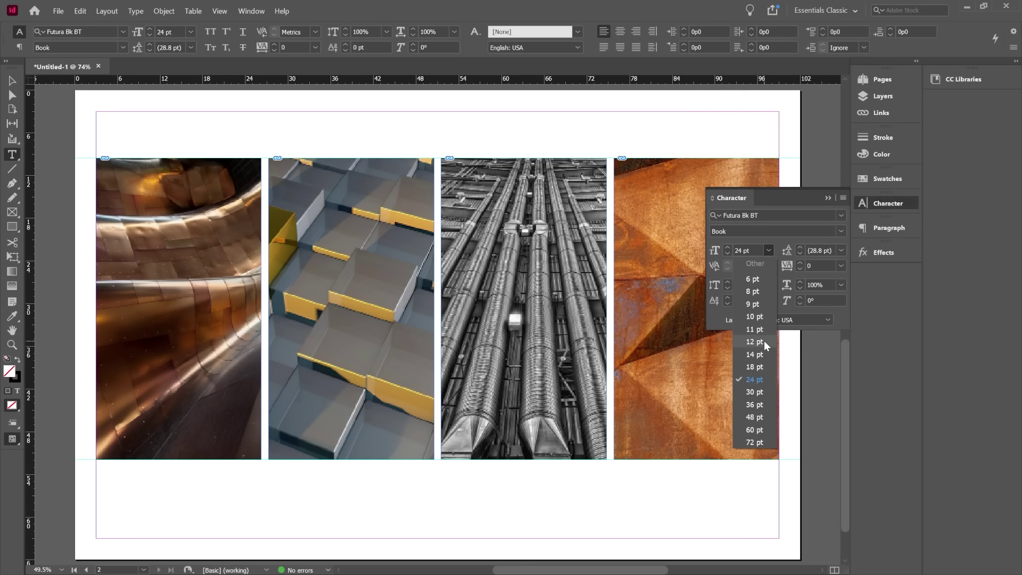
left_click(759, 354)
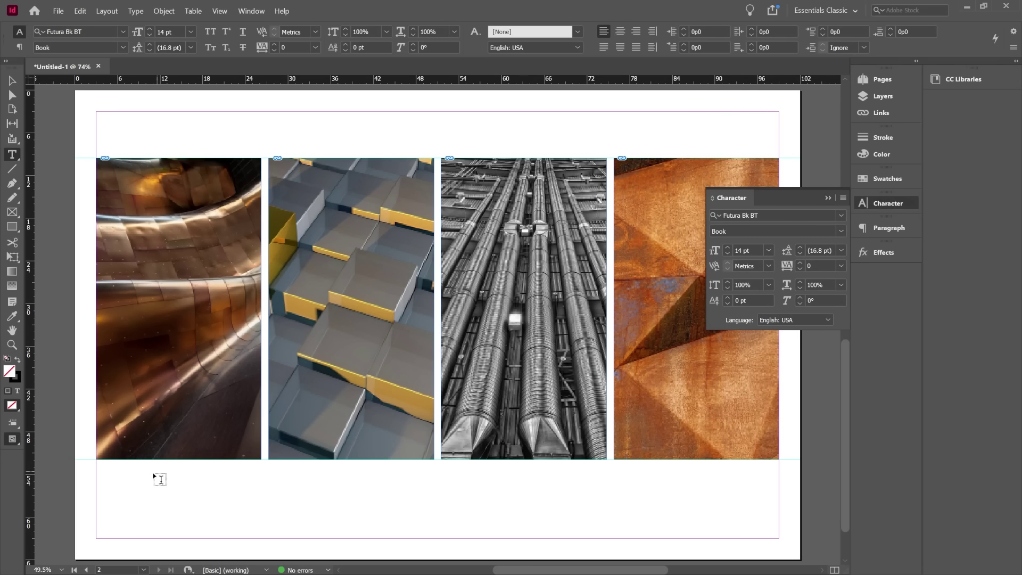
left_click(875, 226)
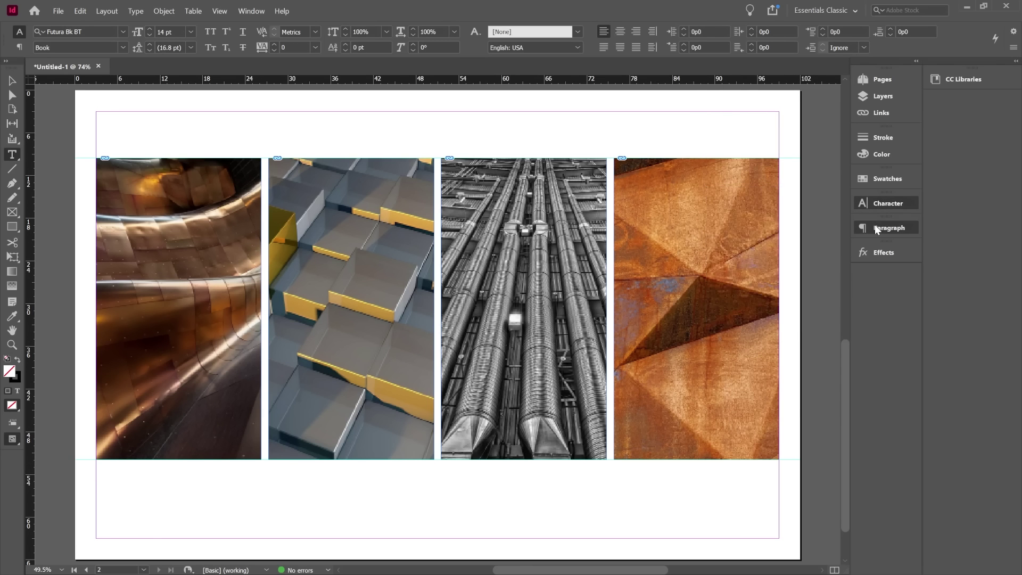
left_click(730, 241)
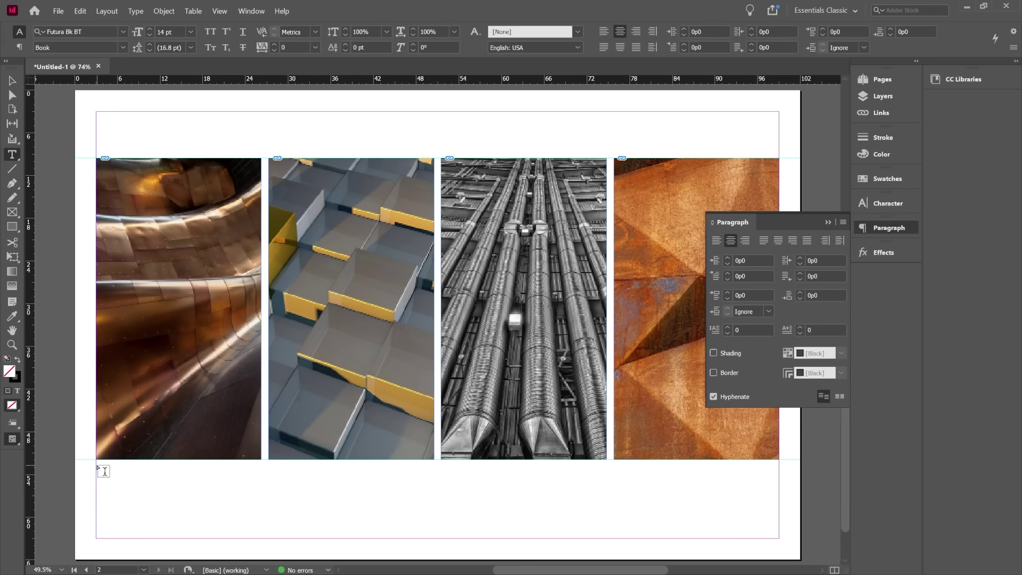
left_click_drag(96, 464, 262, 487)
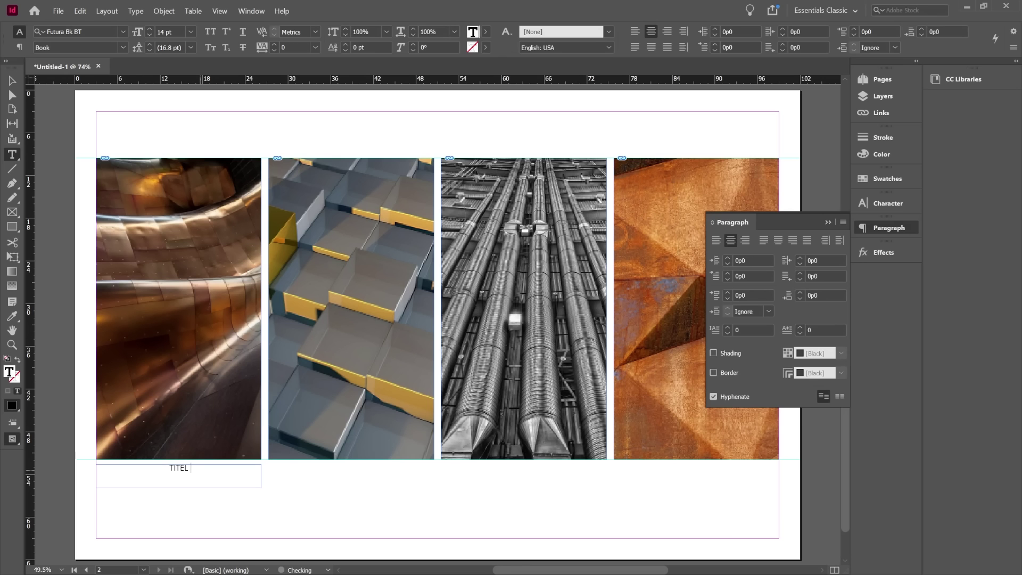
Copy the TITLE 1 caption frame beneath each of the other three photos.
key("Escape")
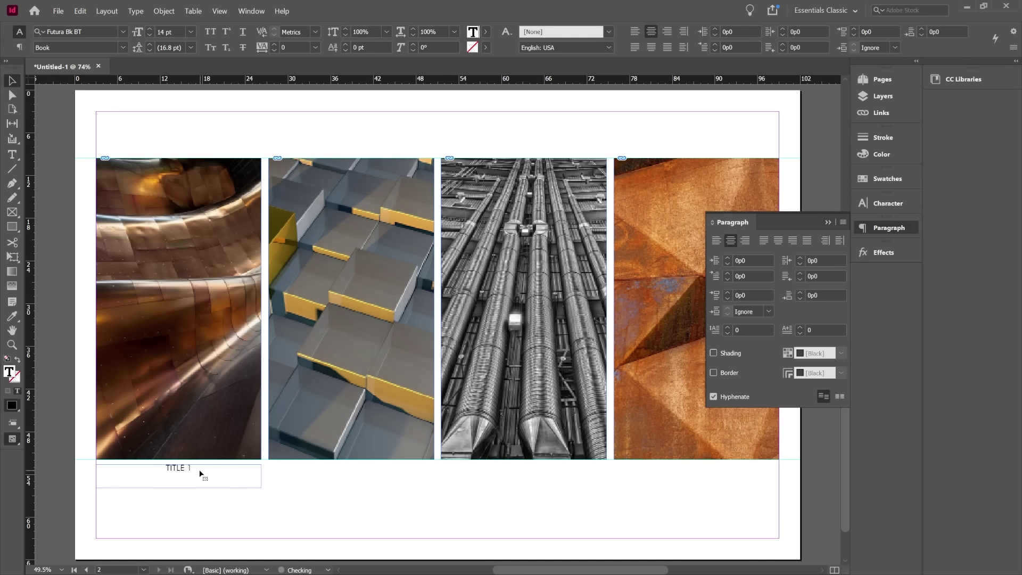
left_click_drag(131, 468, 650, 469)
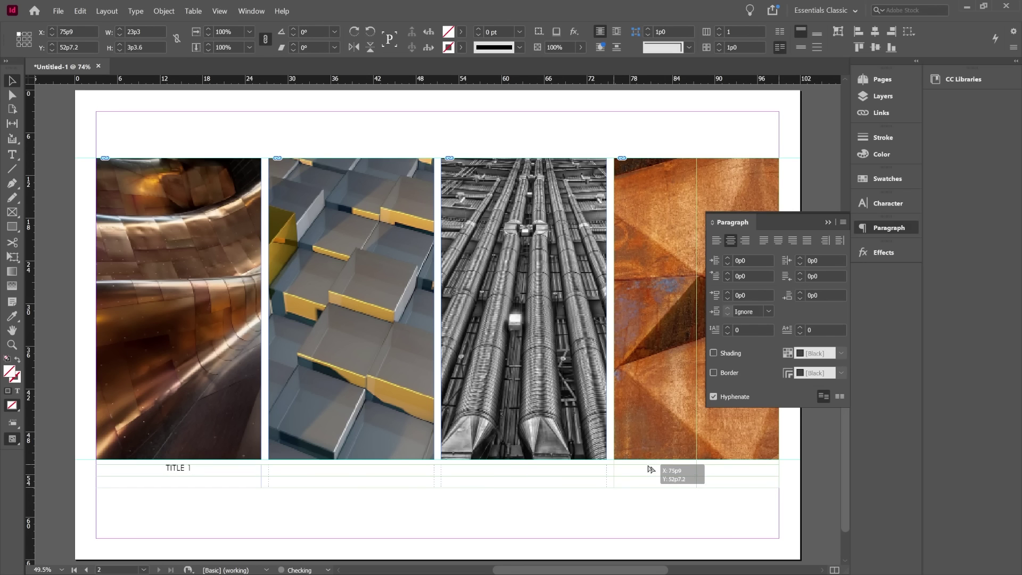
left_click_drag(651, 469, 651, 469)
Renumber the copied captions TITLE 2, 3 and 4, and draw a body text frame under TITLE 1.
double_click(353, 468)
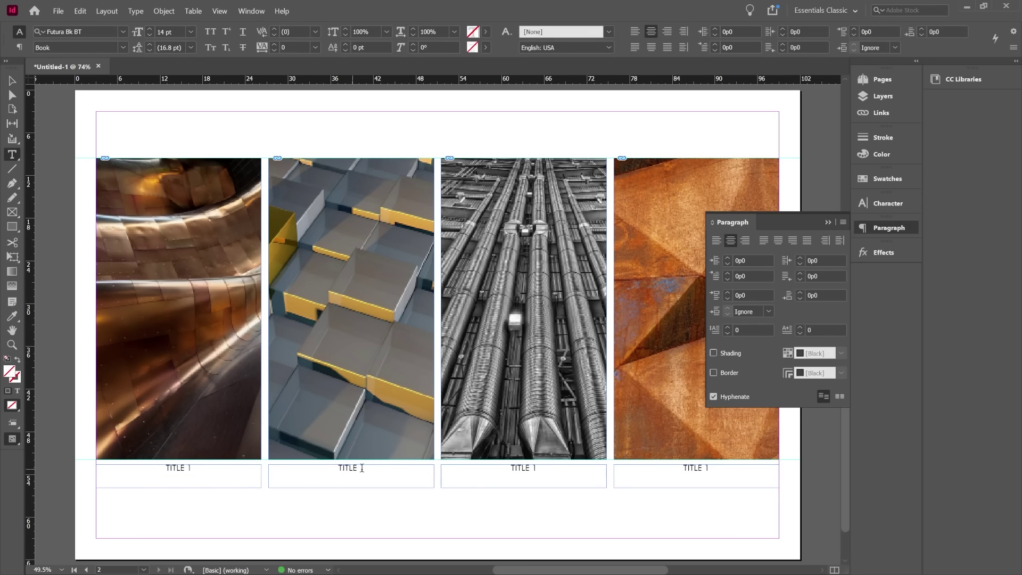
key("End")
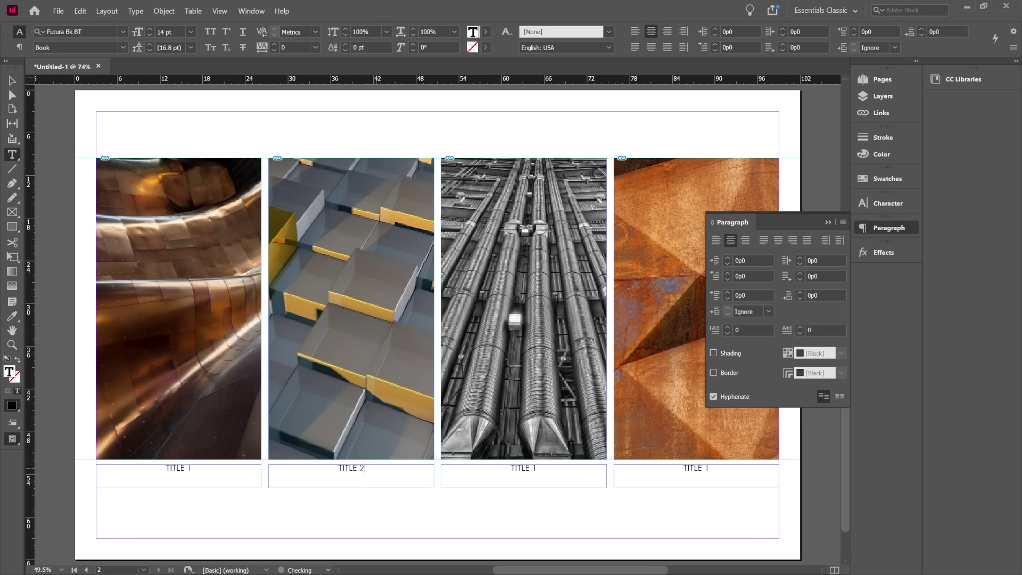
type("2")
double_click(542, 470)
type("3")
double_click(725, 469)
type("4")
key("Escape")
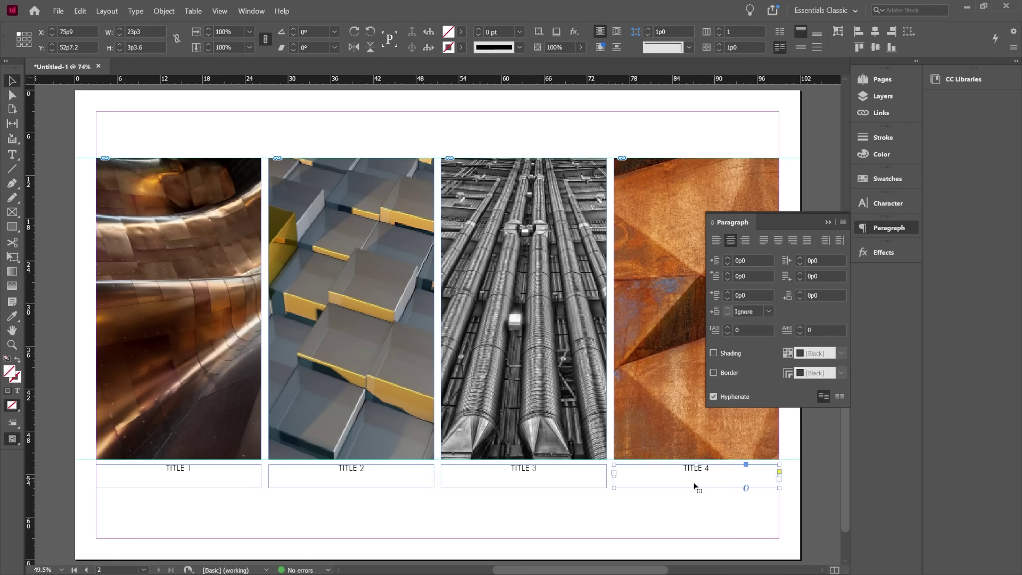
left_click(82, 520)
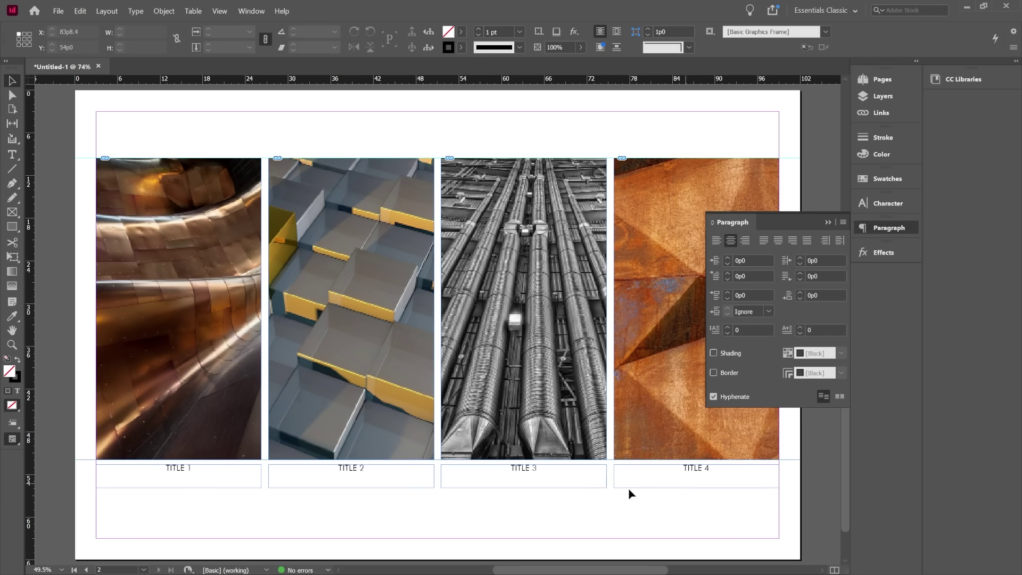
key("t")
left_click_drag(106, 499, 261, 538)
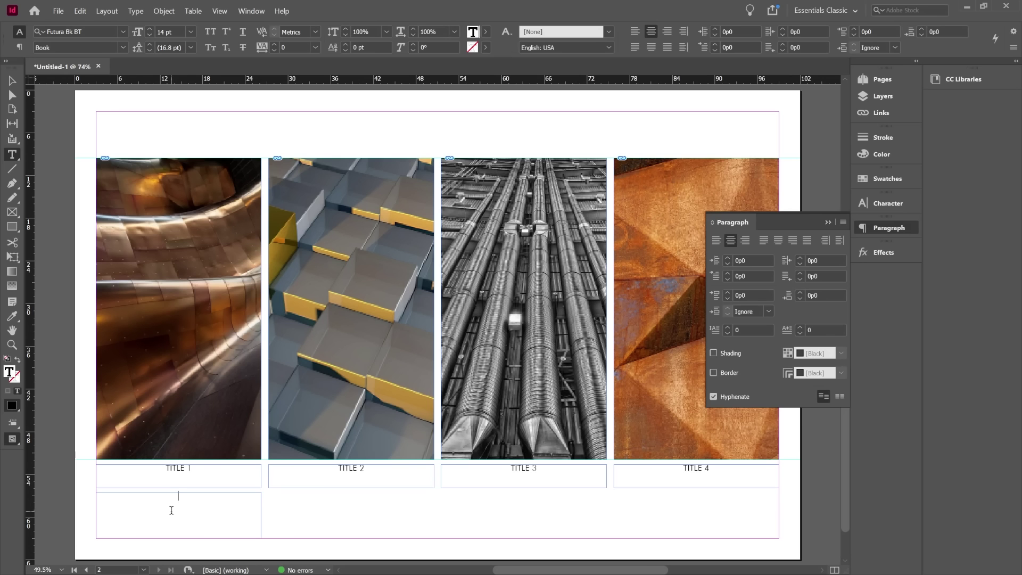
Fill the frame under TITLE 1 with placeholder text.
left_click(137, 11)
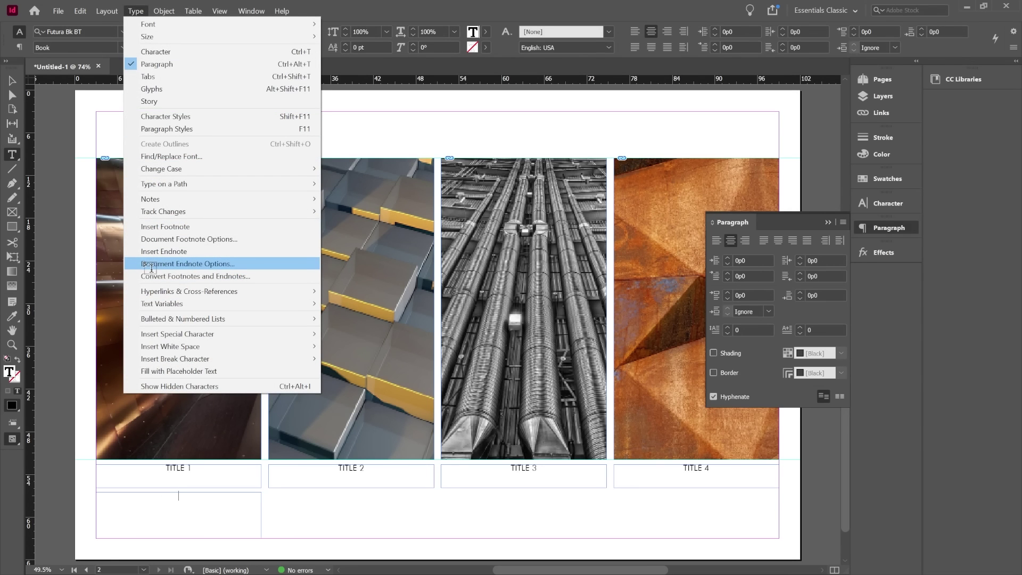
left_click(189, 371)
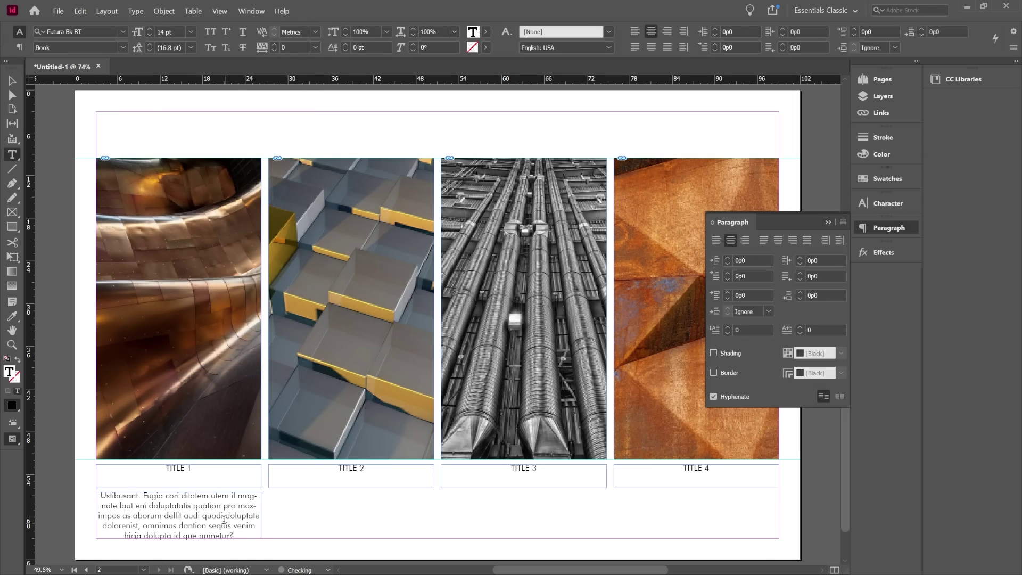
key("Escape")
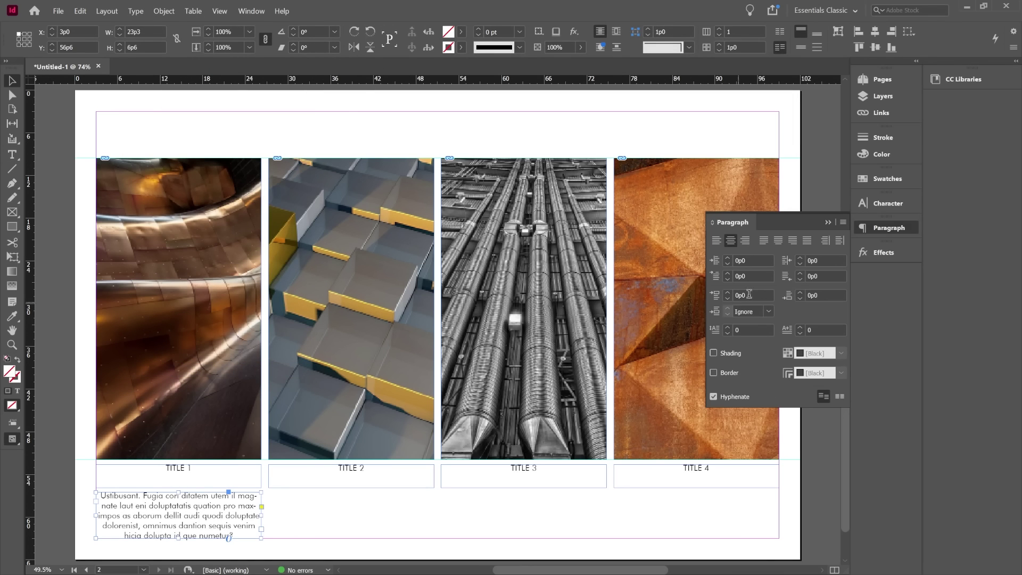
Set the body text to left-aligned 12 pt Futura Lt BT.
left_click(877, 204)
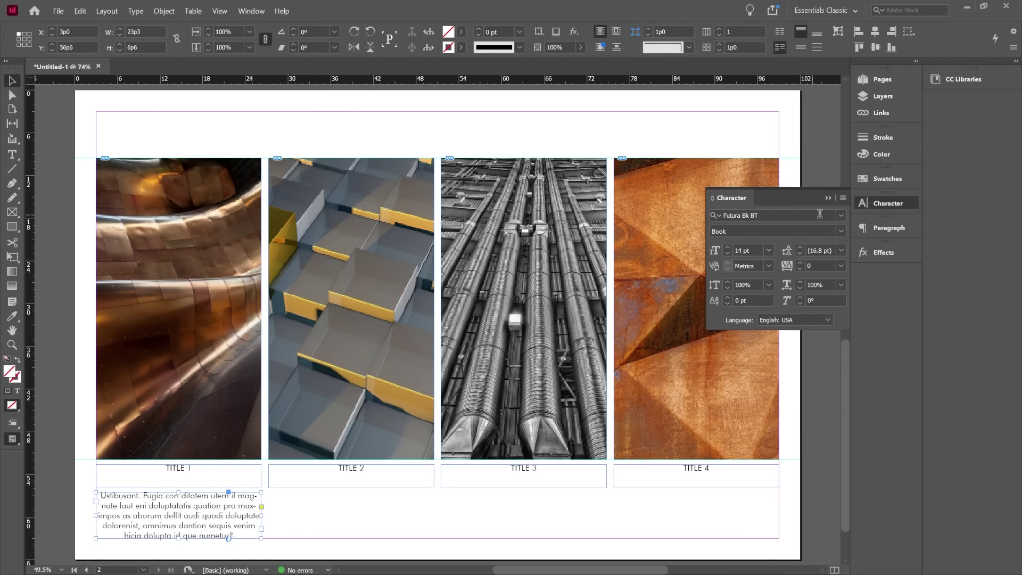
left_click(842, 215)
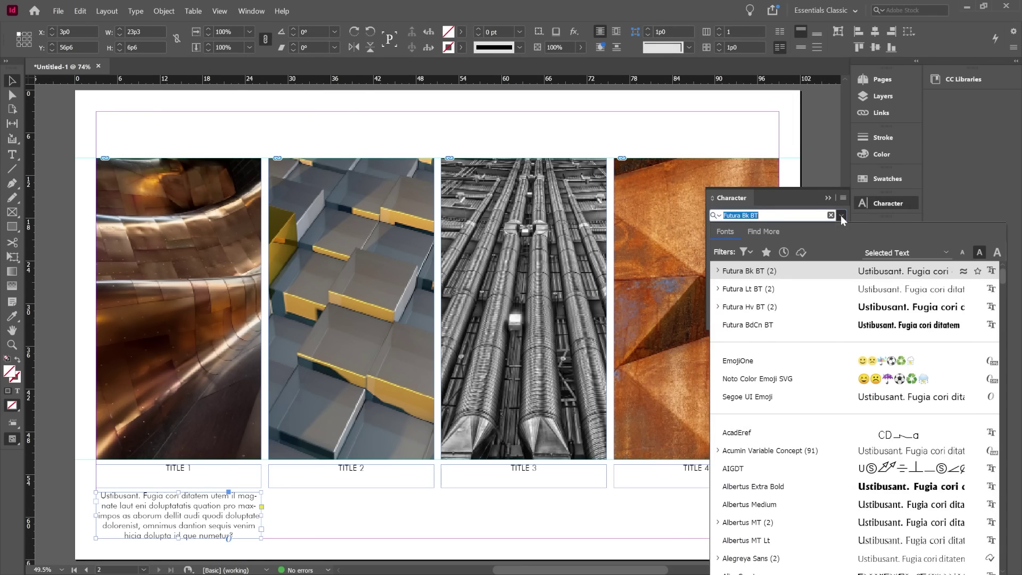
left_click(772, 290)
left_click(768, 250)
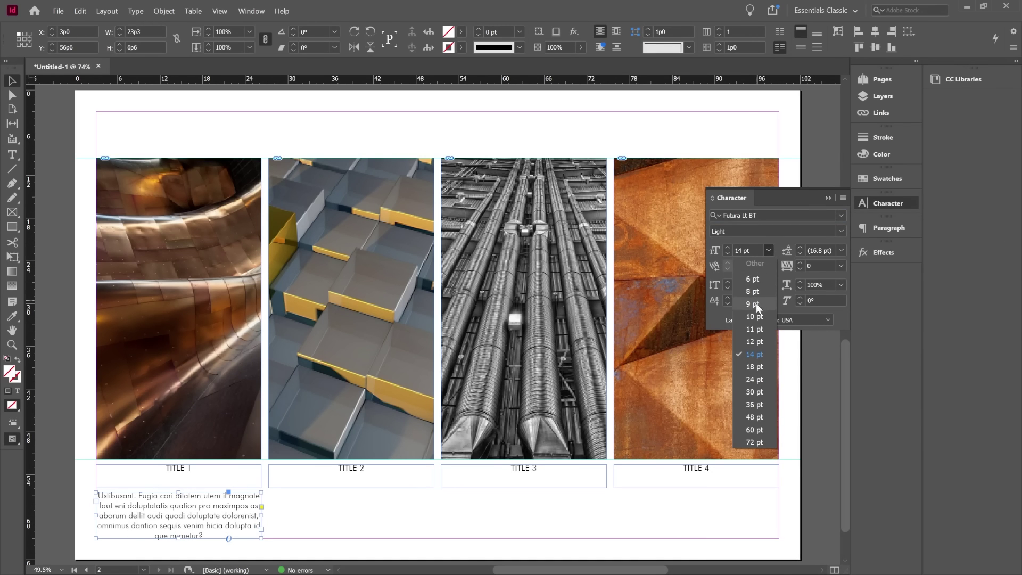
left_click(753, 343)
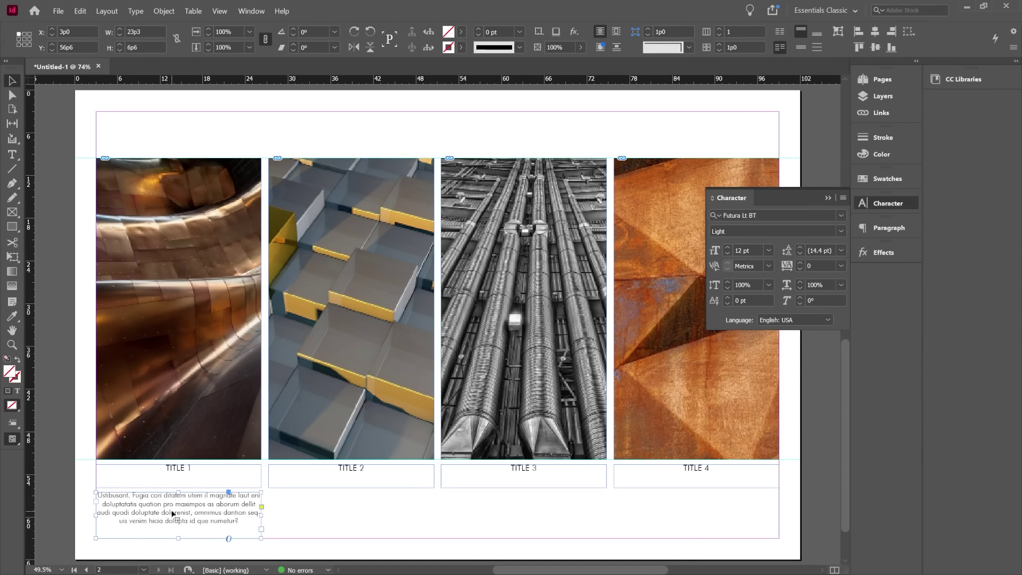
left_click(873, 226)
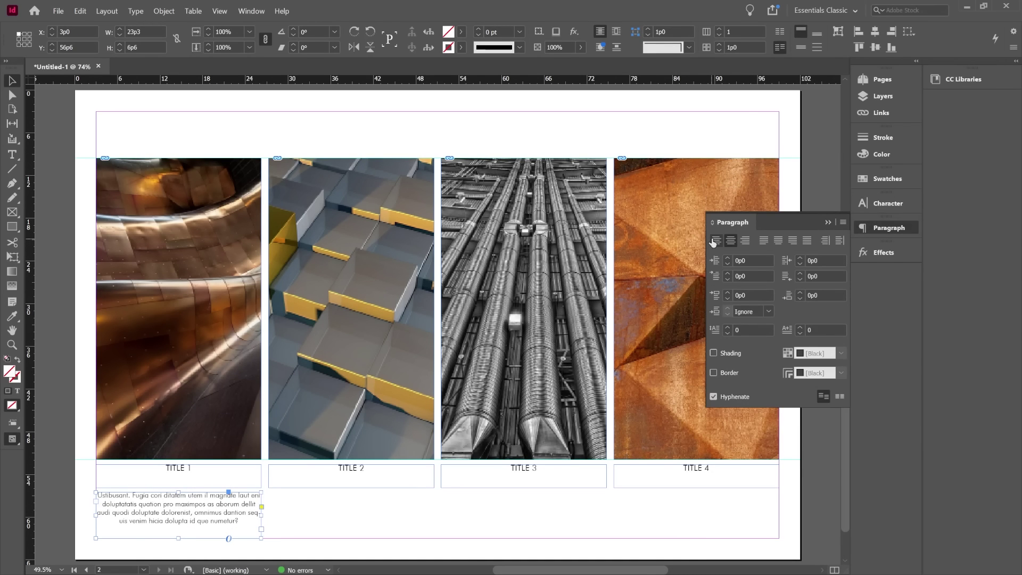
left_click(716, 240)
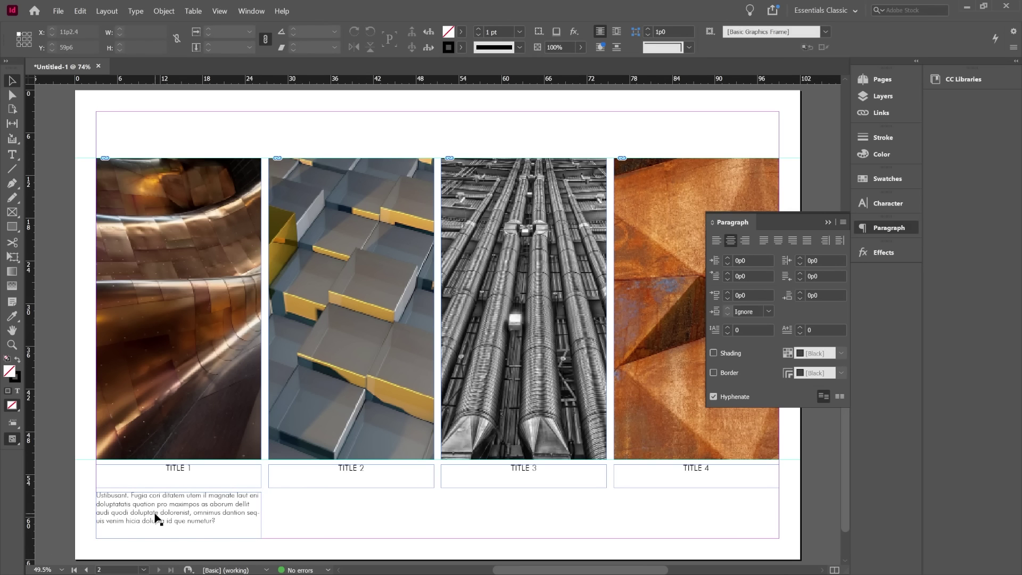
Thread the body text into a second frame under TITLE 2, then delete both body frames.
key("t")
left_click_drag(269, 493, 434, 539)
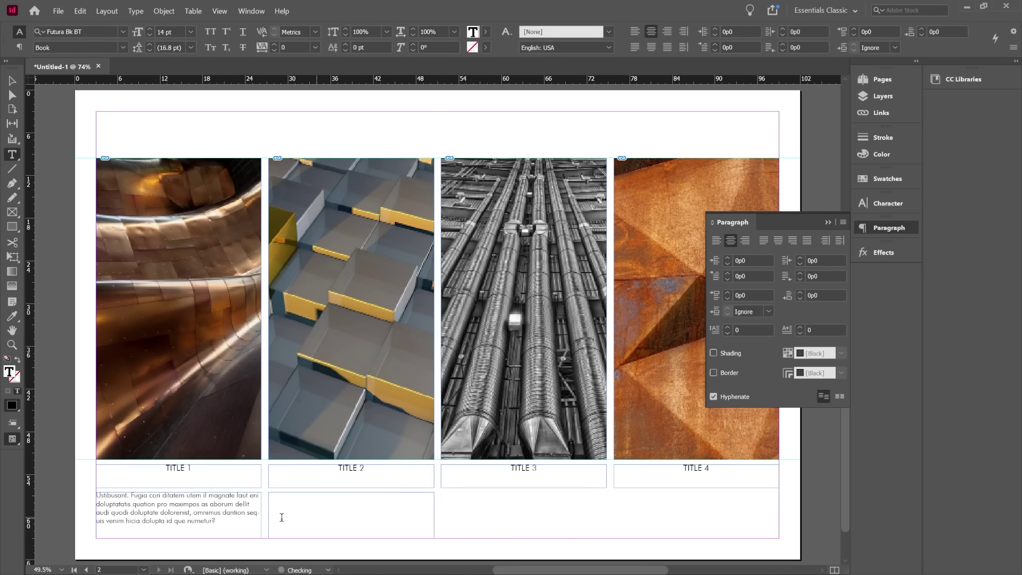
key("Escape")
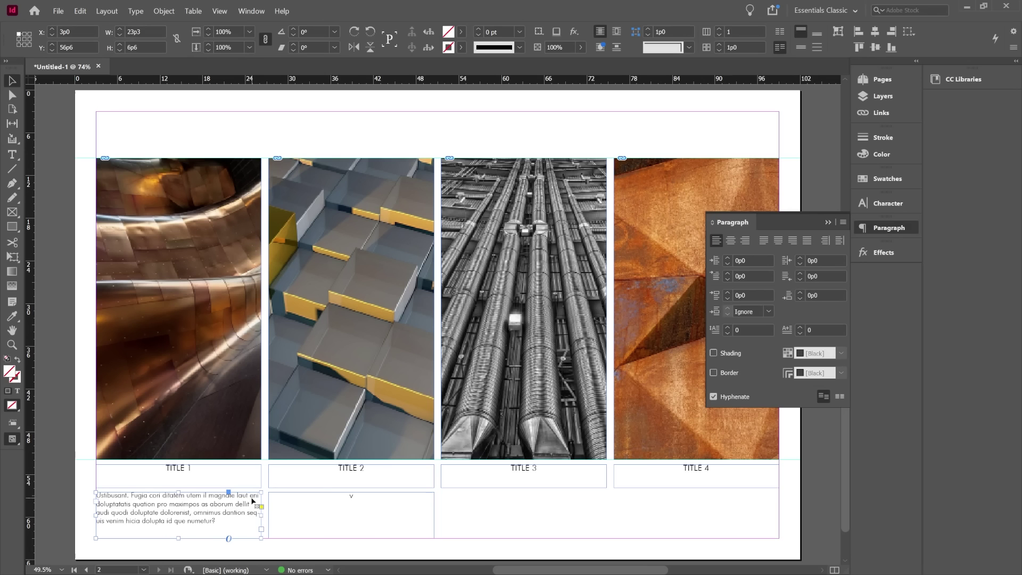
left_click(262, 530)
left_click(293, 512)
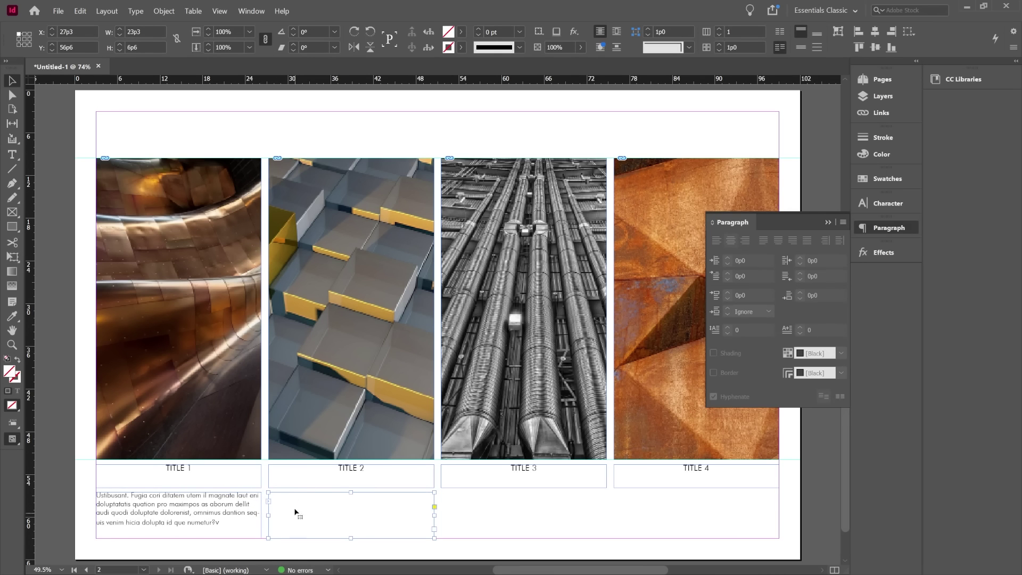
double_click(236, 514)
left_click(258, 504)
key("shift+KP_Enter")
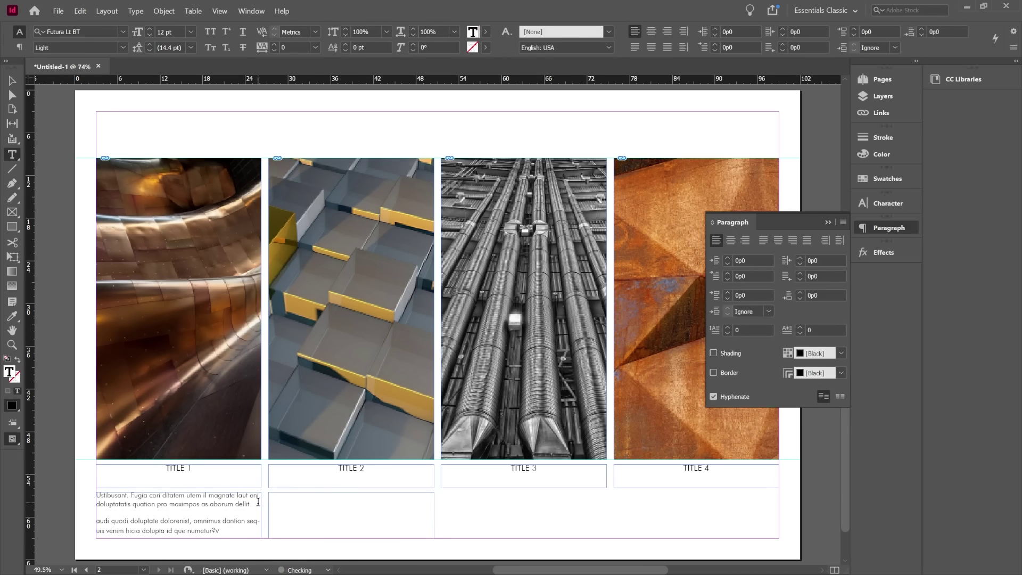
key("Escape")
left_click_drag(501, 514, 167, 527)
key("Delete")
Draw four threaded frames under the titles, fill them with placeholder text, and add breaks after 'uitam.'.
key("t")
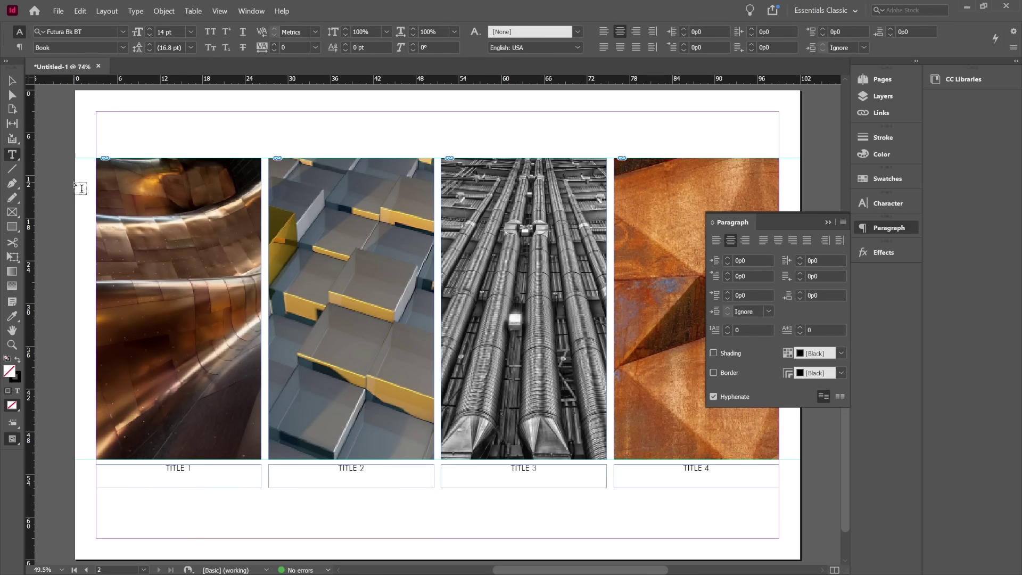
left_click_drag(96, 493, 780, 542)
key("Right")
key("Right")
key("Right")
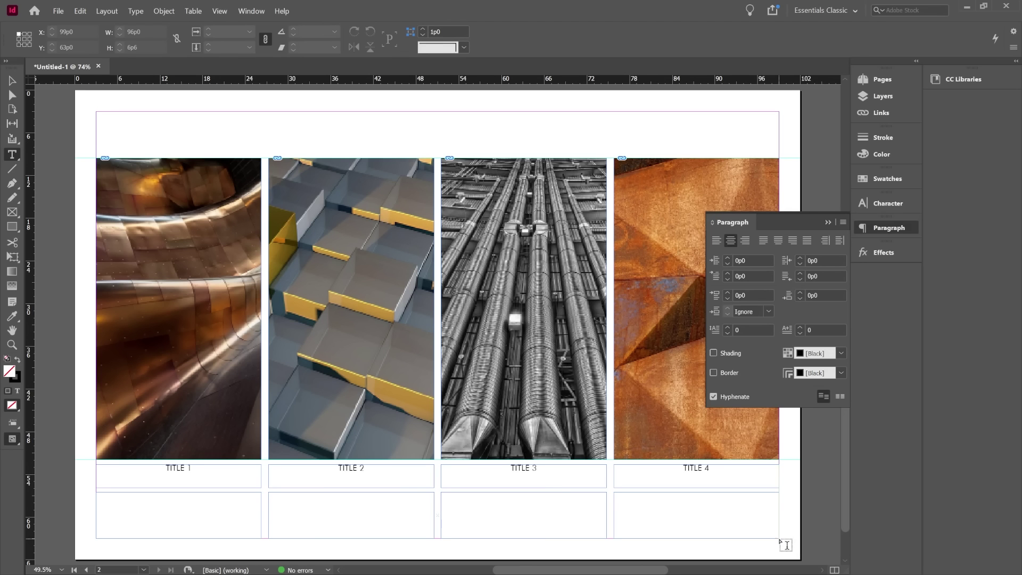
left_click(135, 15)
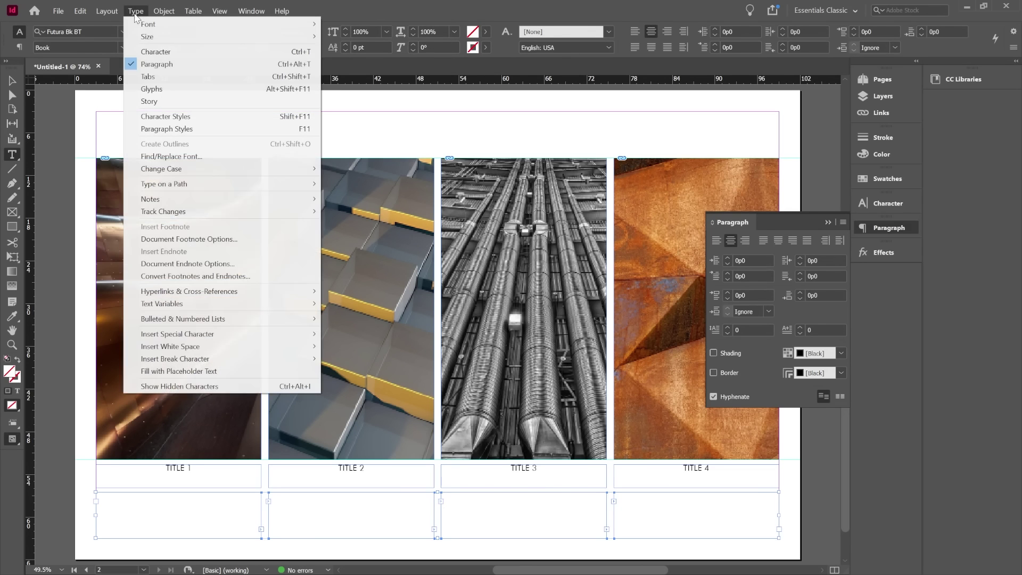
left_click(176, 371)
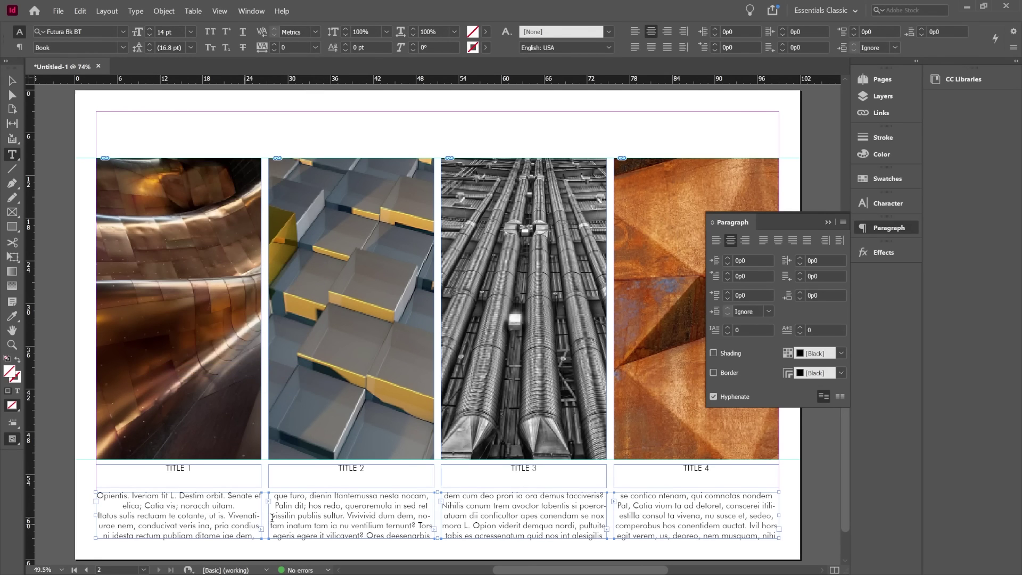
double_click(232, 513)
left_click(241, 505)
key("Return")
key("Return")
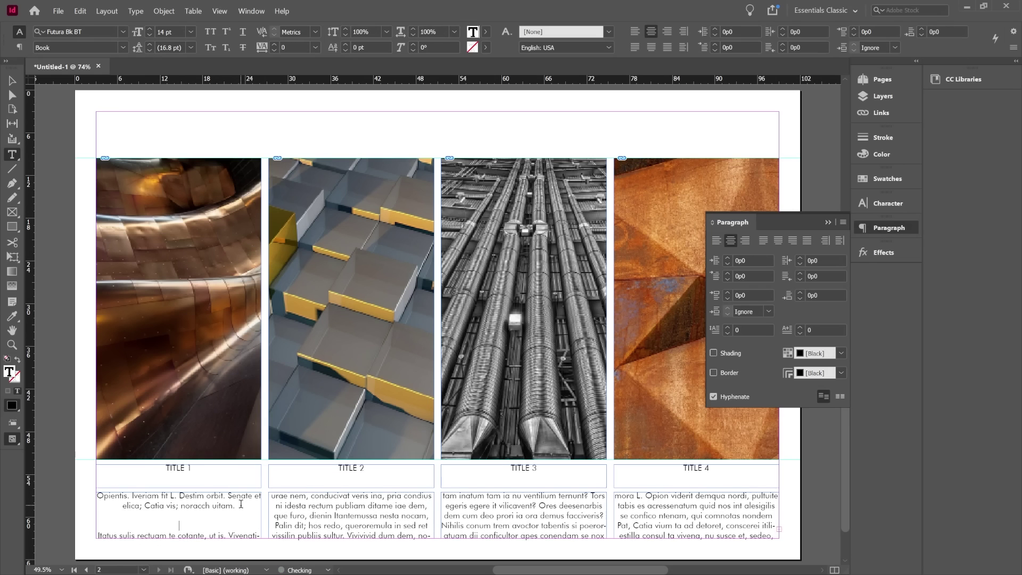
key("Escape")
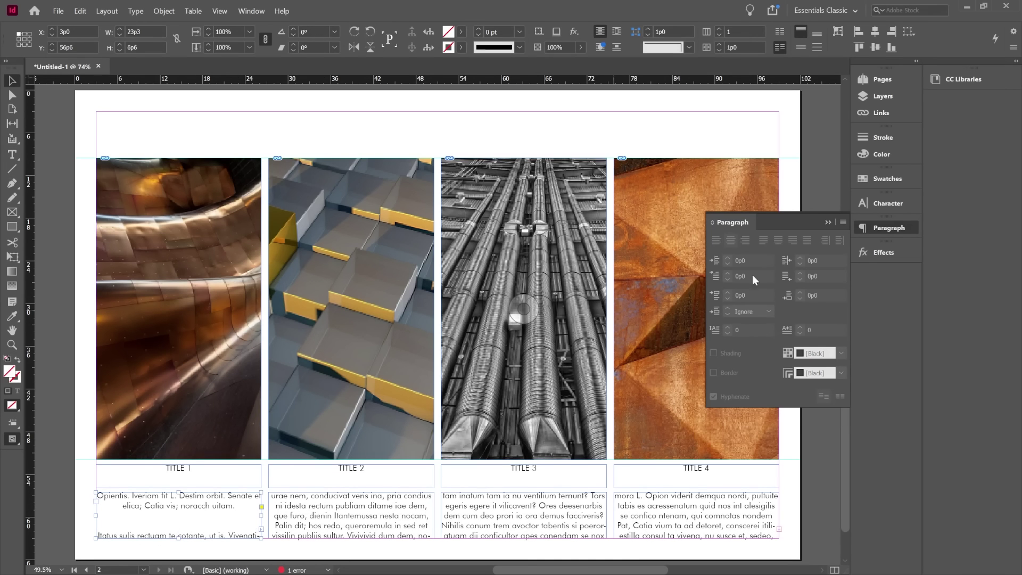
With the Type tool active, set the text size to 24 pt in the Character panel.
left_click(884, 204)
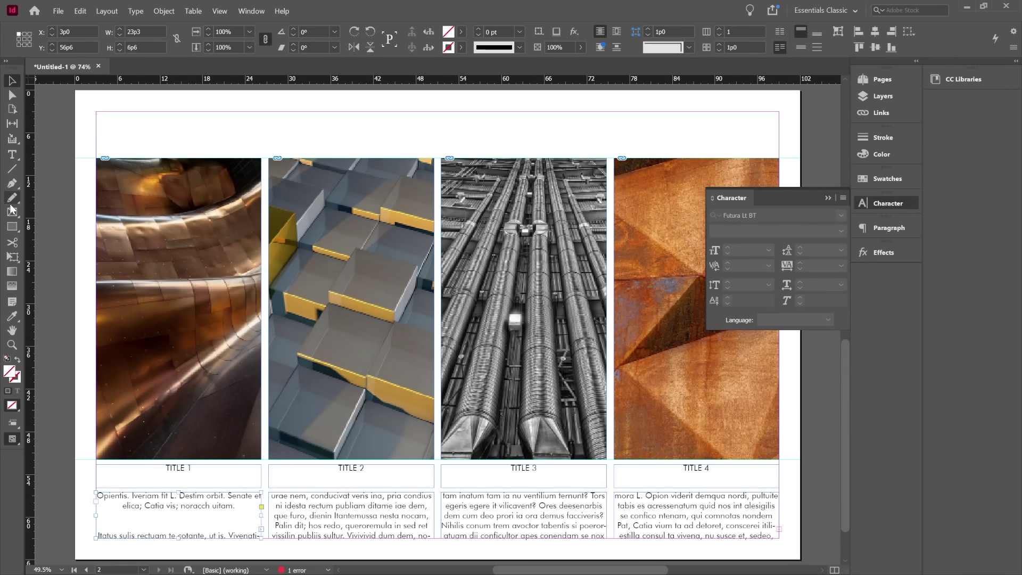
left_click(12, 155)
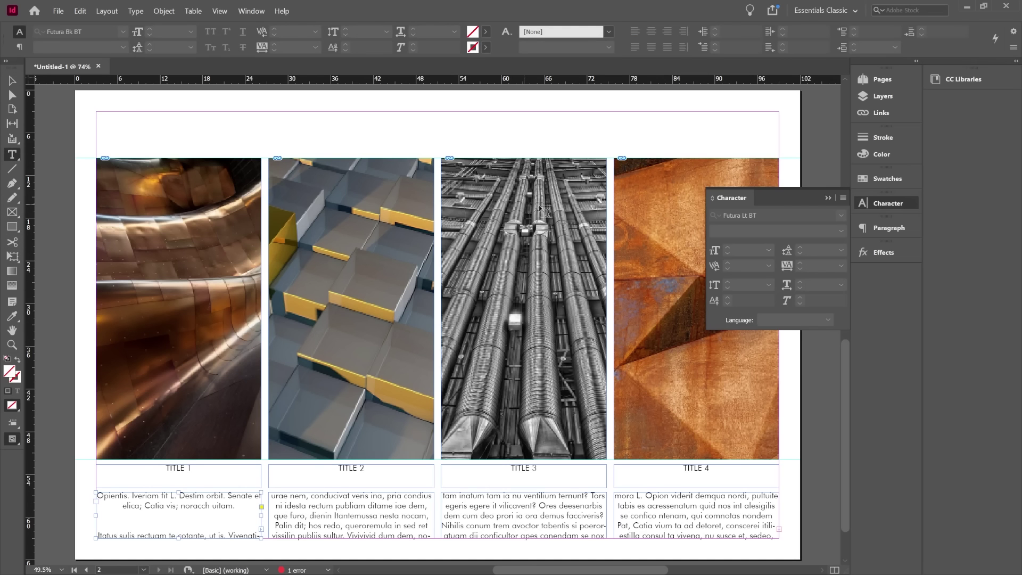
left_click(879, 226)
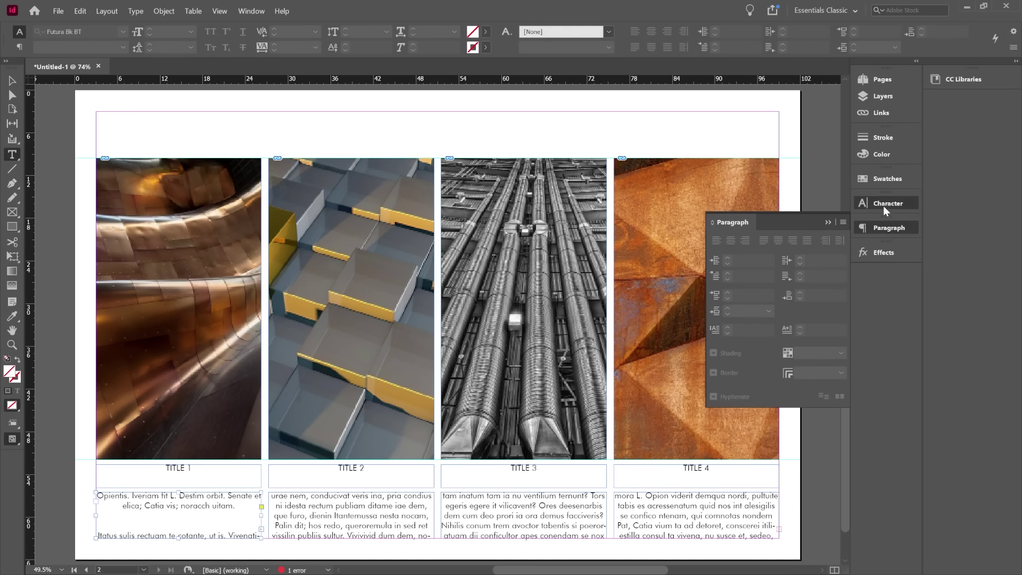
left_click(883, 205)
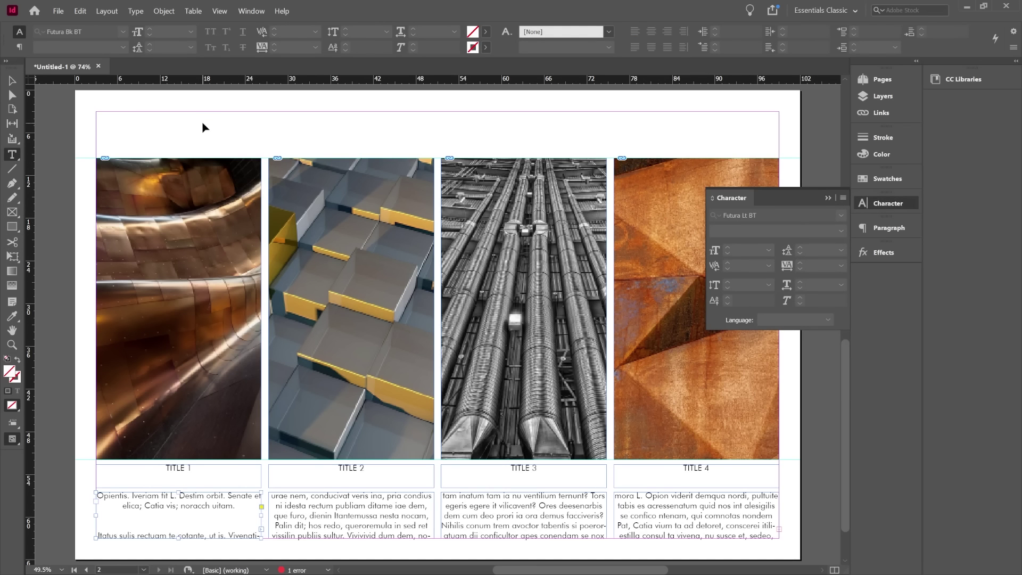
key("v")
key("t")
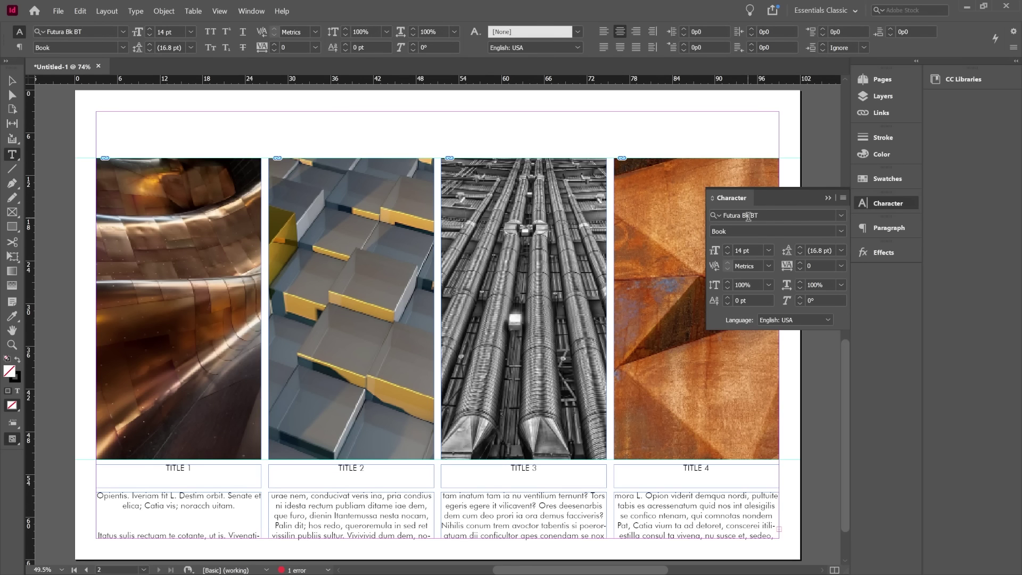
left_click(768, 251)
left_click(762, 379)
Draw a frame at the top-left of the page and type a left-aligned CASE STUDIES heading.
left_click_drag(96, 112, 434, 141)
type("CAST")
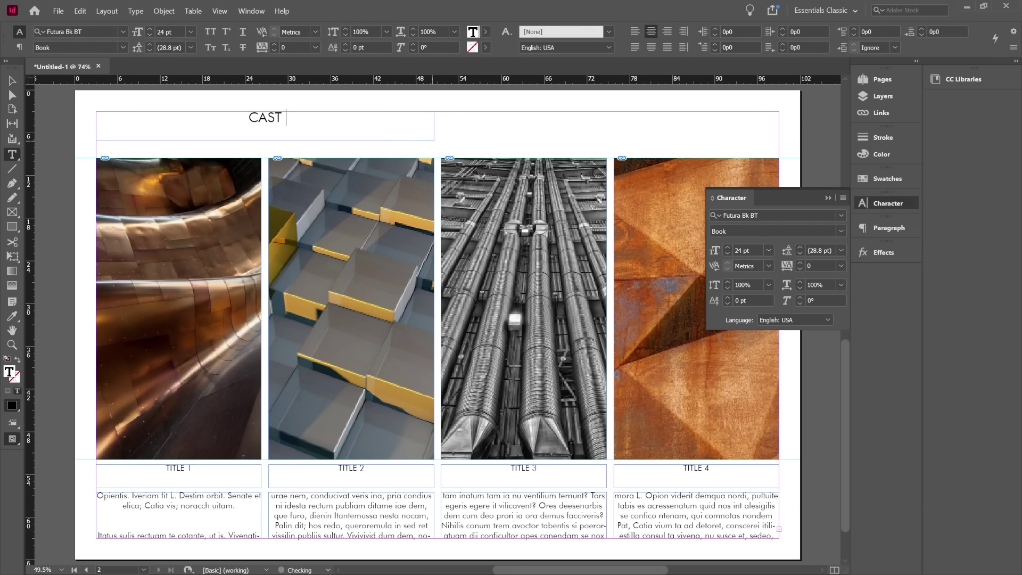
key("BackSpace")
key("BackSpace")
type("E STUDIES")
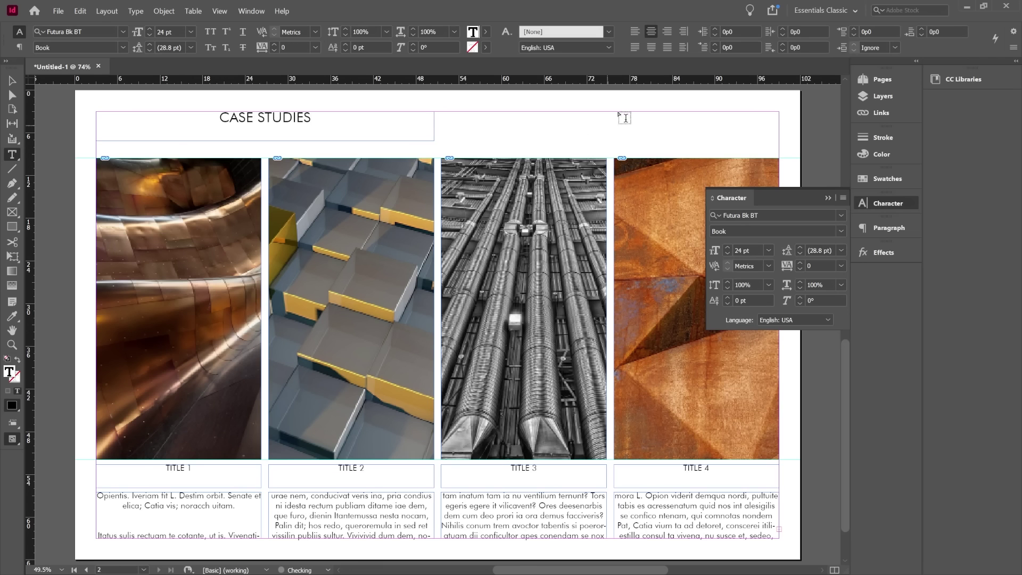
left_click(636, 32)
key("Escape")
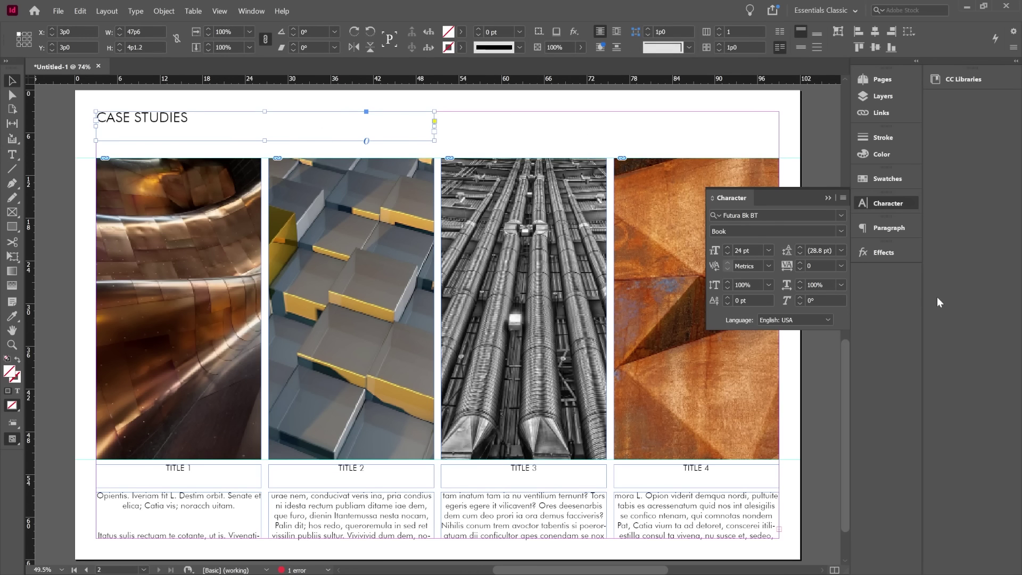
Centre the CASE STUDIES text within its frame.
left_click(890, 228)
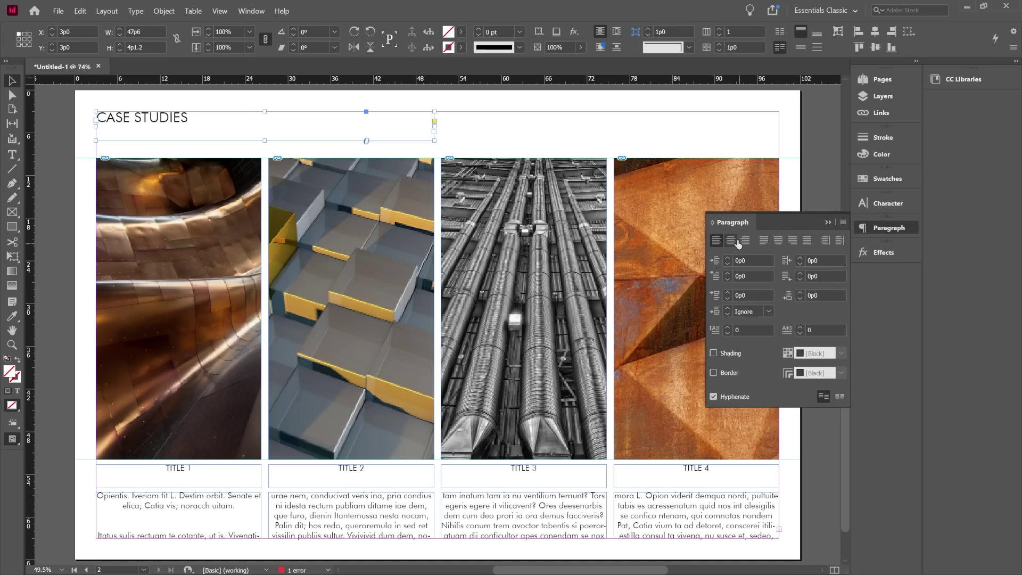
left_click(731, 240)
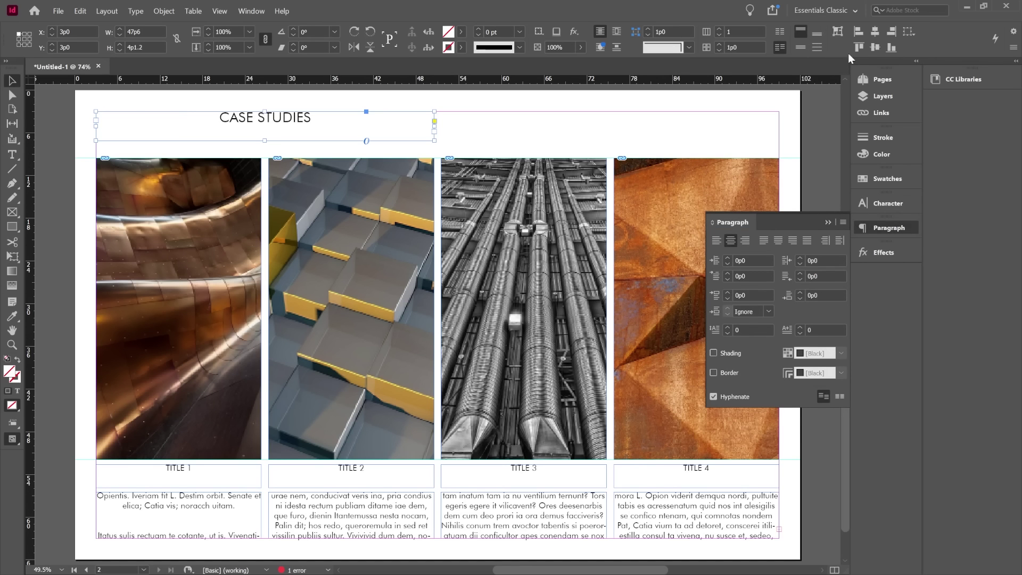
left_click(266, 12)
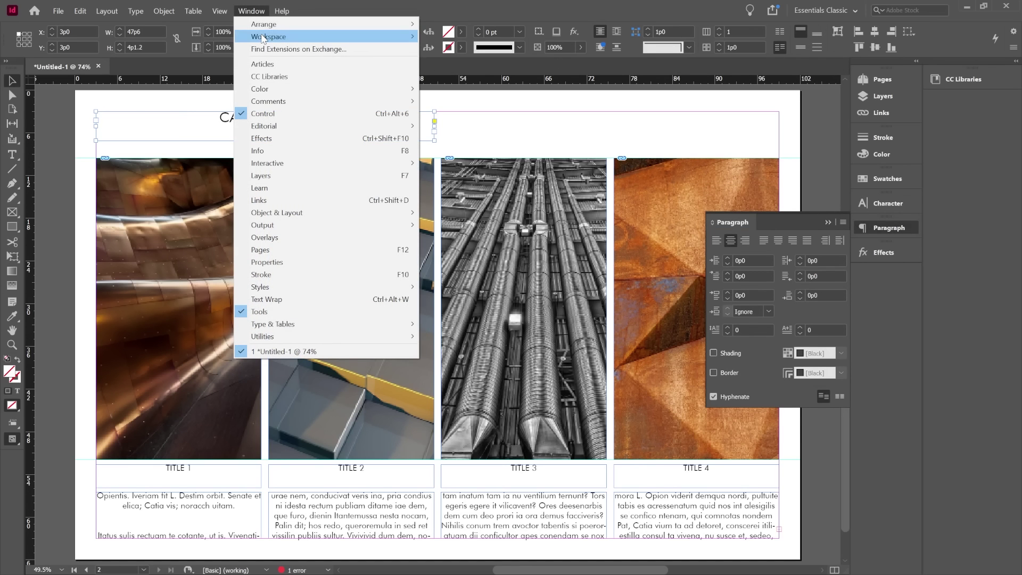
mouse_move(263, 40)
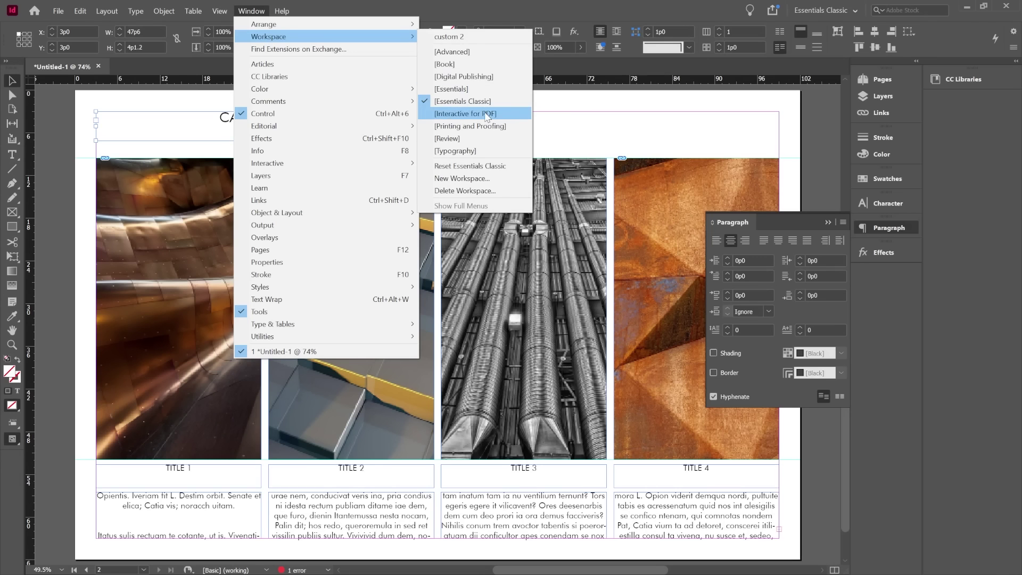
left_click(522, 12)
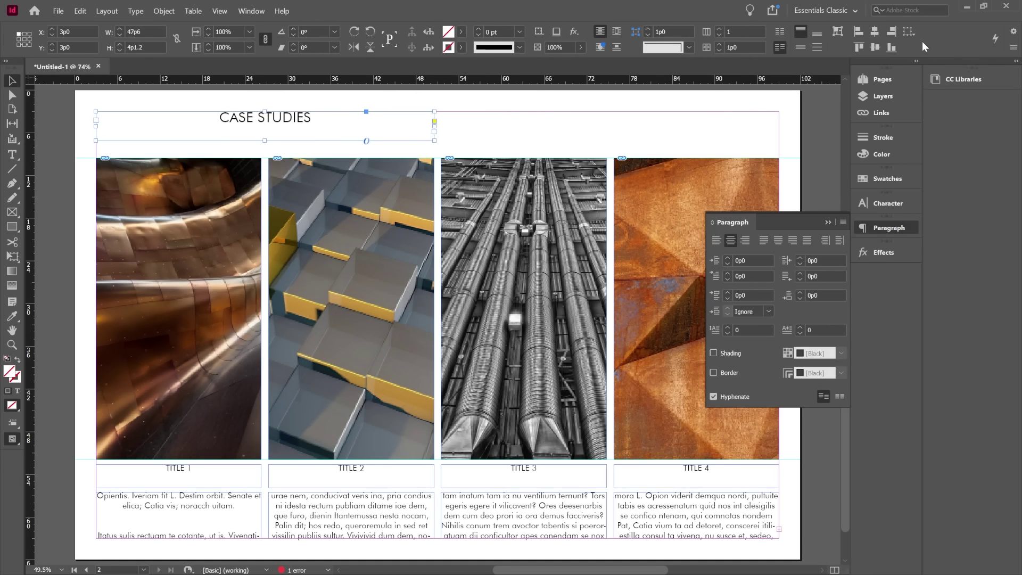
Align the heading frame to the page's horizontal centre.
left_click(912, 31)
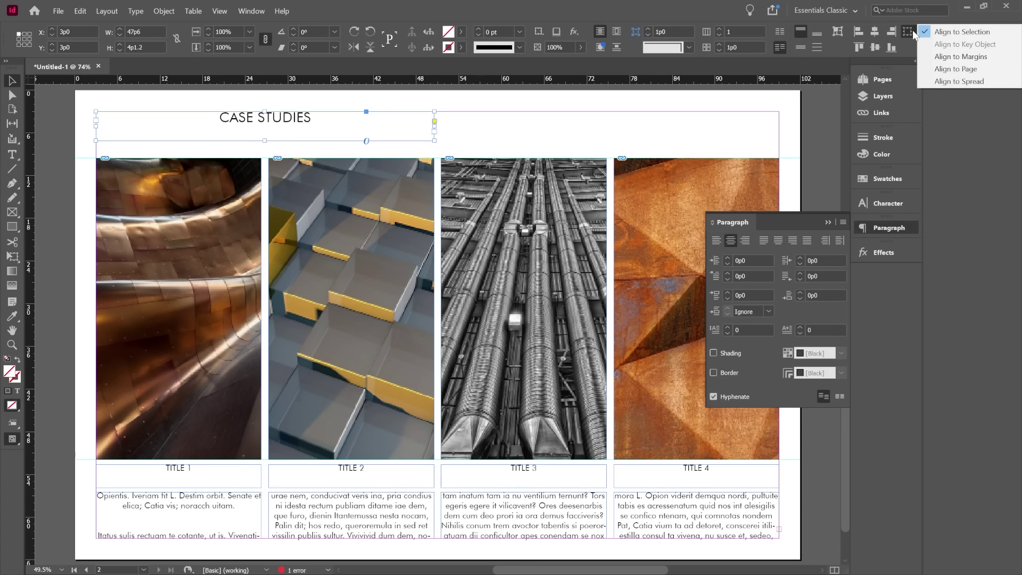
left_click(956, 69)
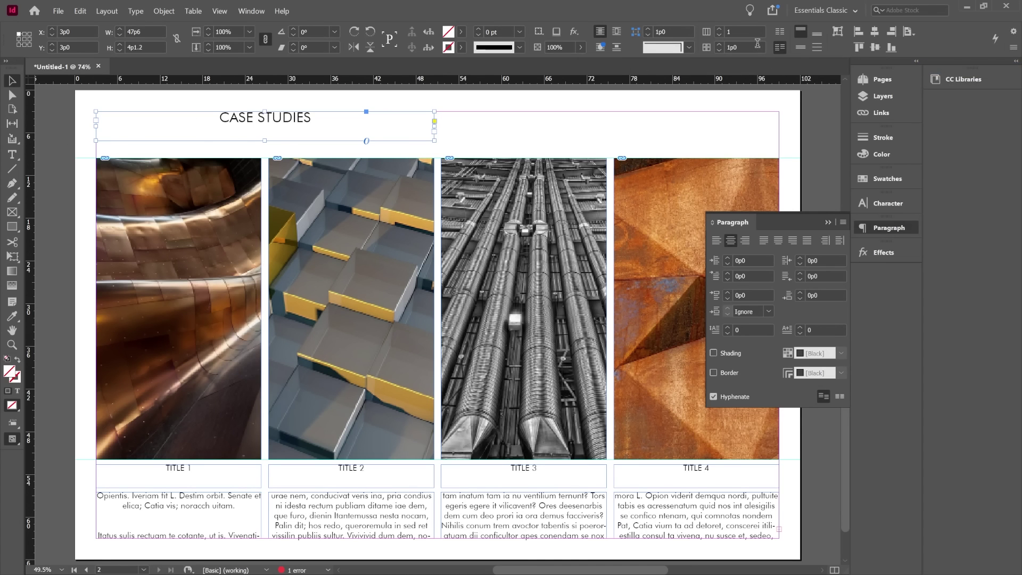
left_click(874, 31)
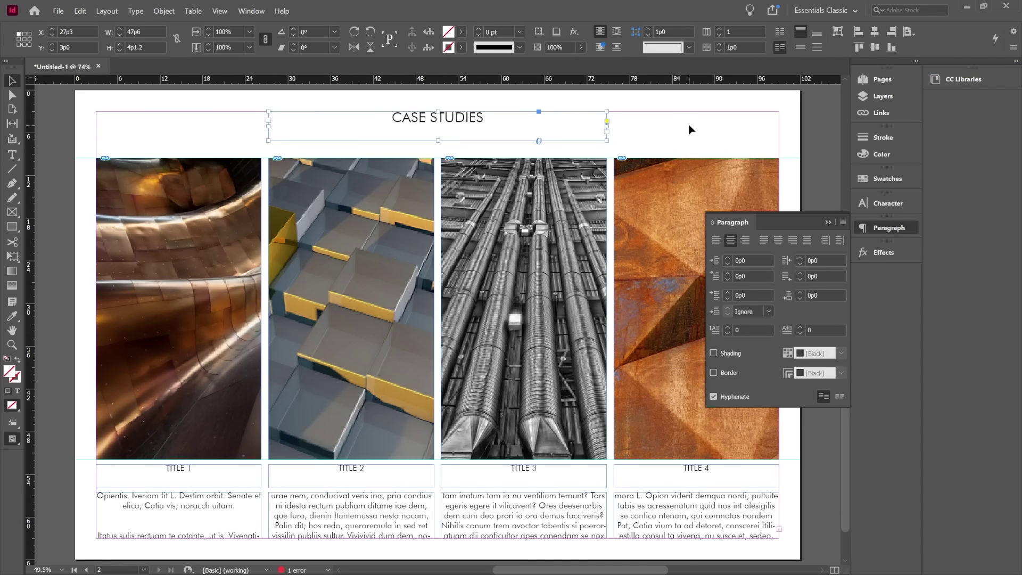
left_click(655, 133)
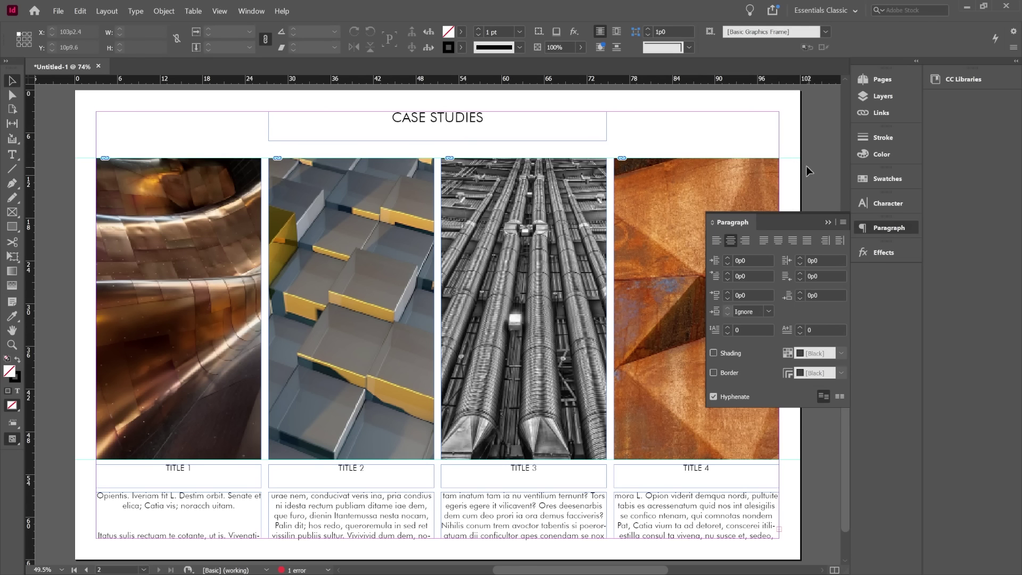
Close the Paragraph panel and review the Case Studies page in Preview mode, briefly hiding all panels.
left_click(831, 223)
key("w")
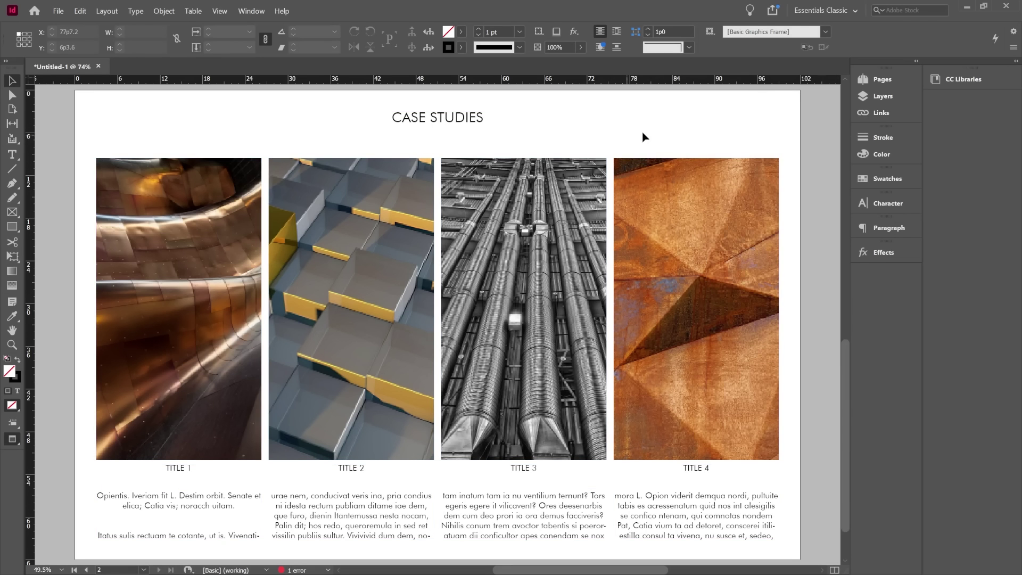
key("Tab")
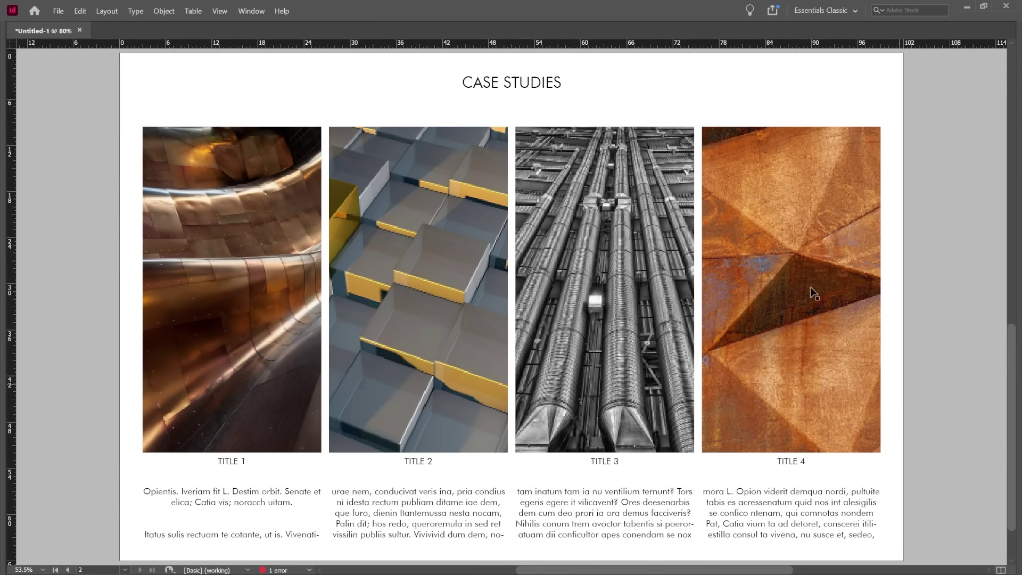
key("Tab")
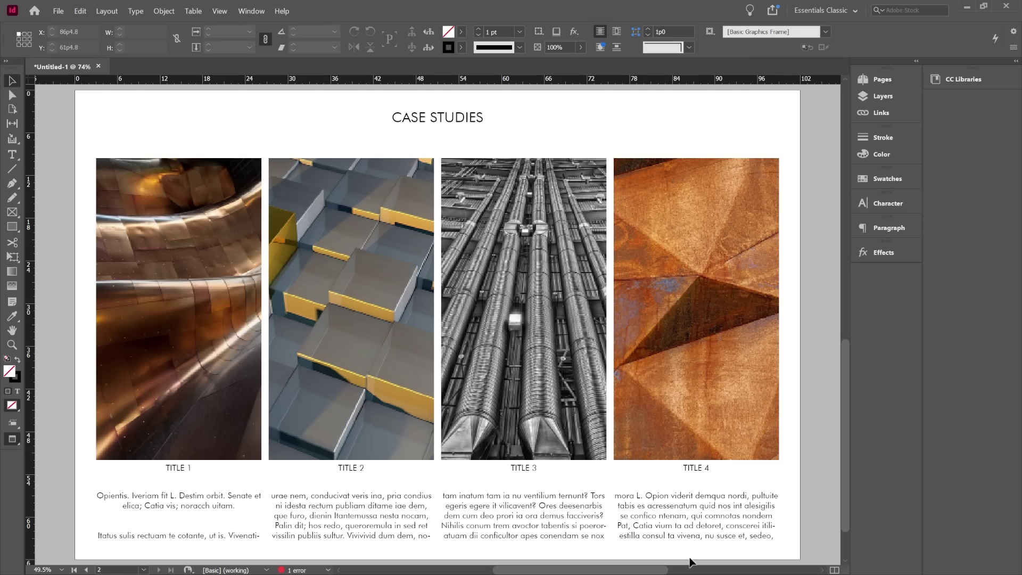